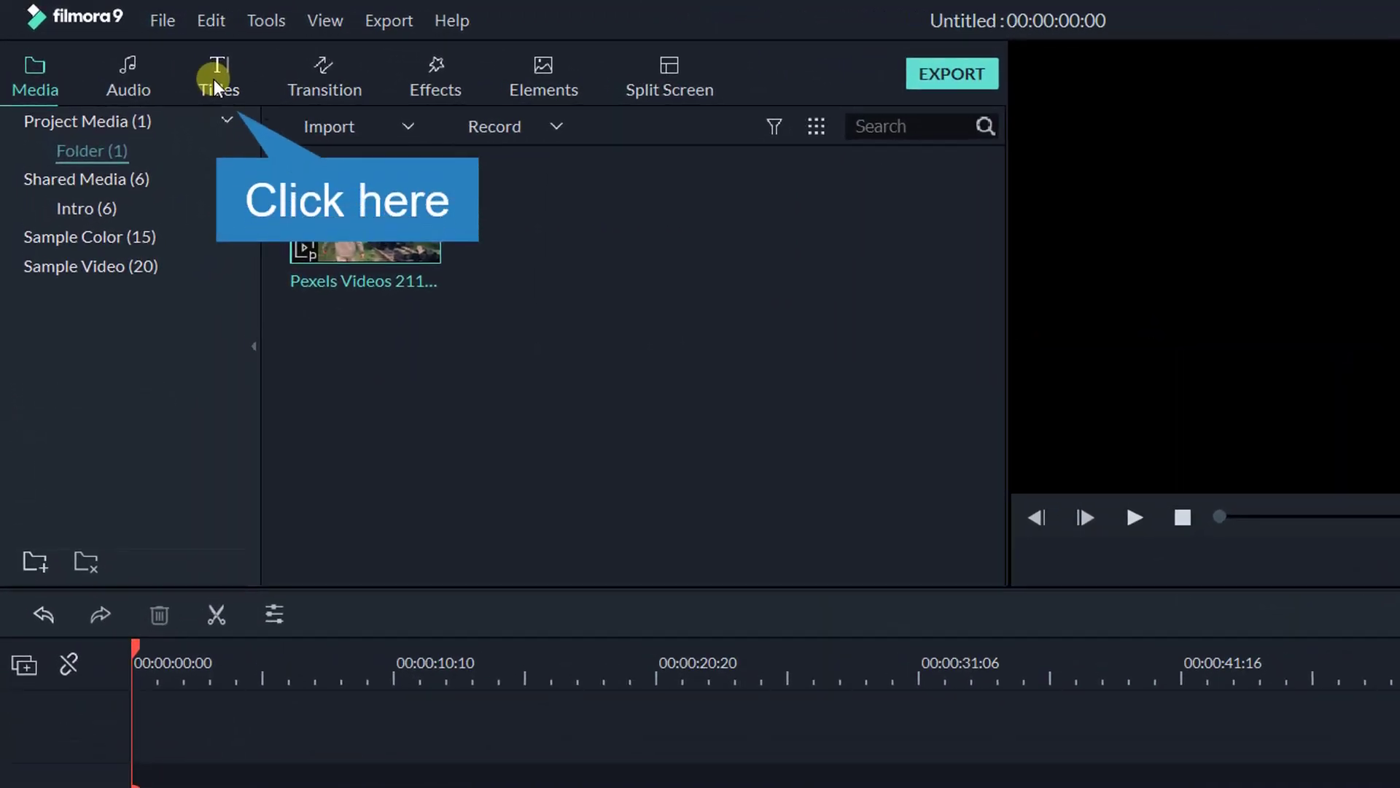
Drag Default Title from the Titles (42) category onto video track 1 at 00:00
left_click(215, 81)
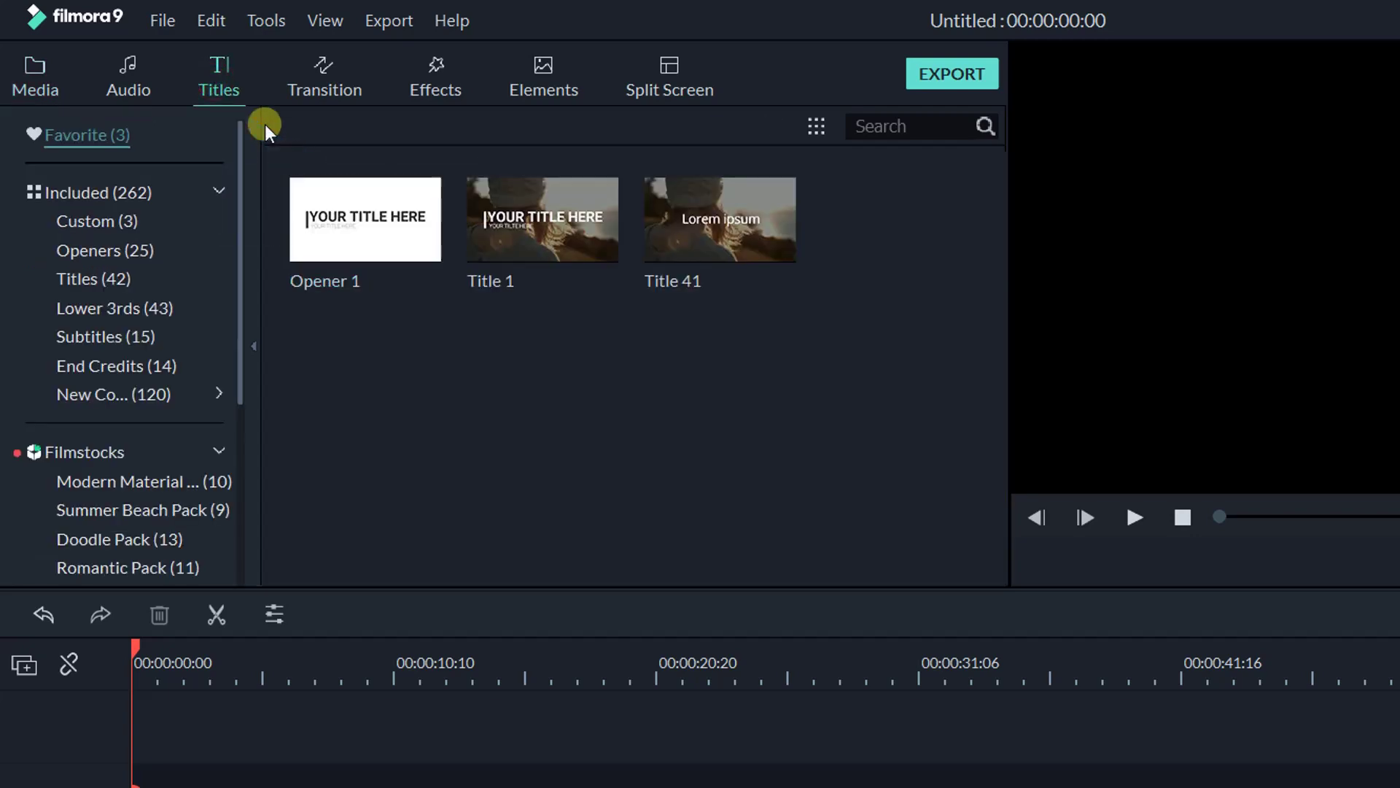
left_click(93, 283)
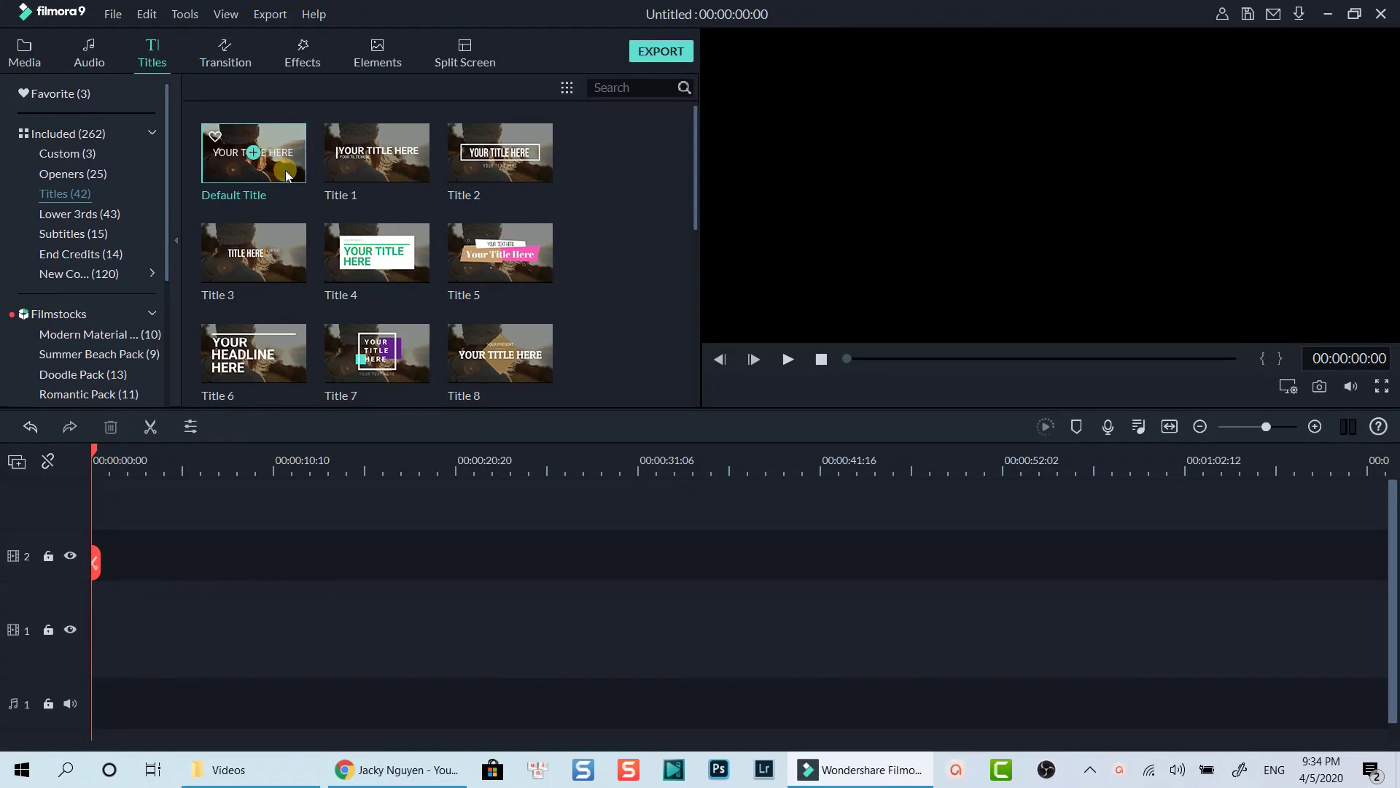
left_click_drag(283, 168, 93, 620)
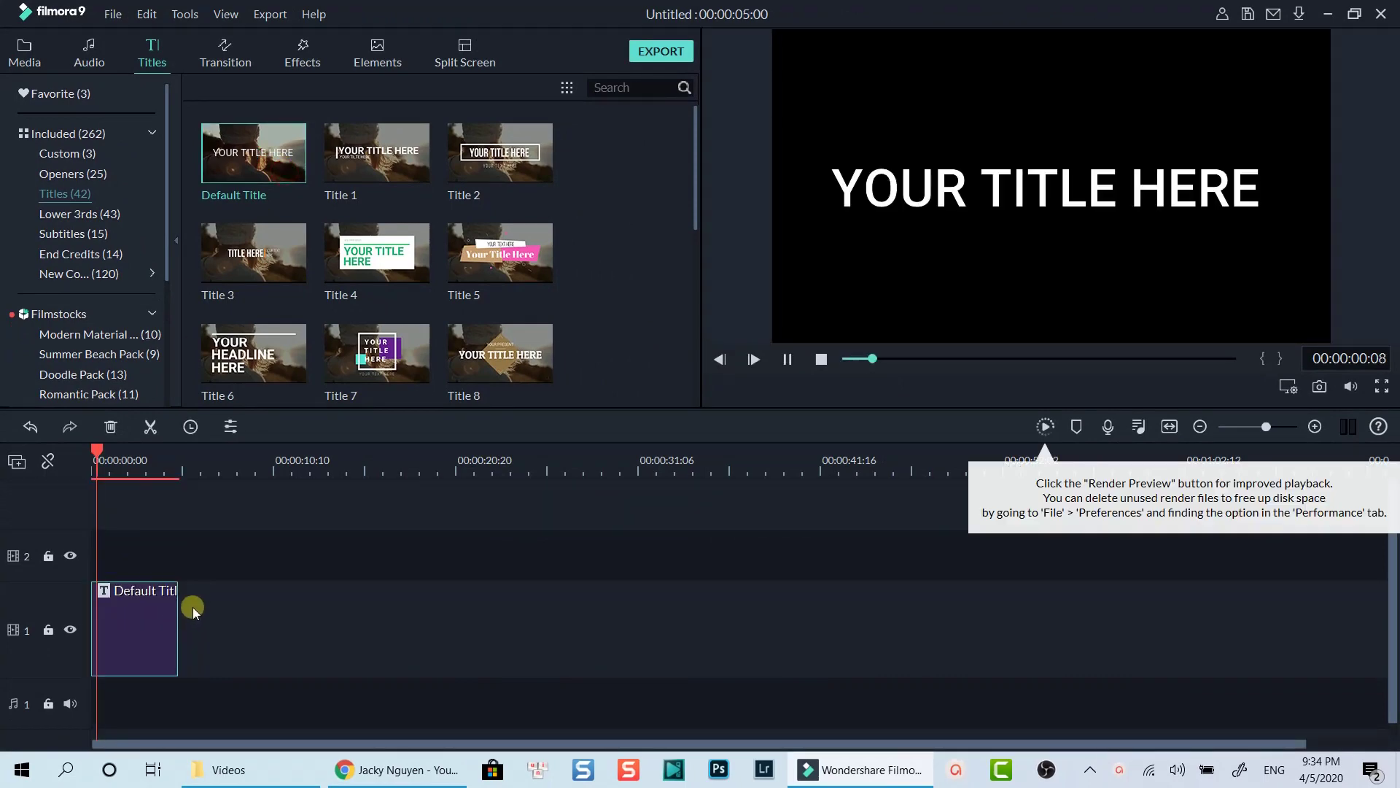
In the title's Advanced Edit, replace the placeholder text with the creator's name
right_click(147, 617)
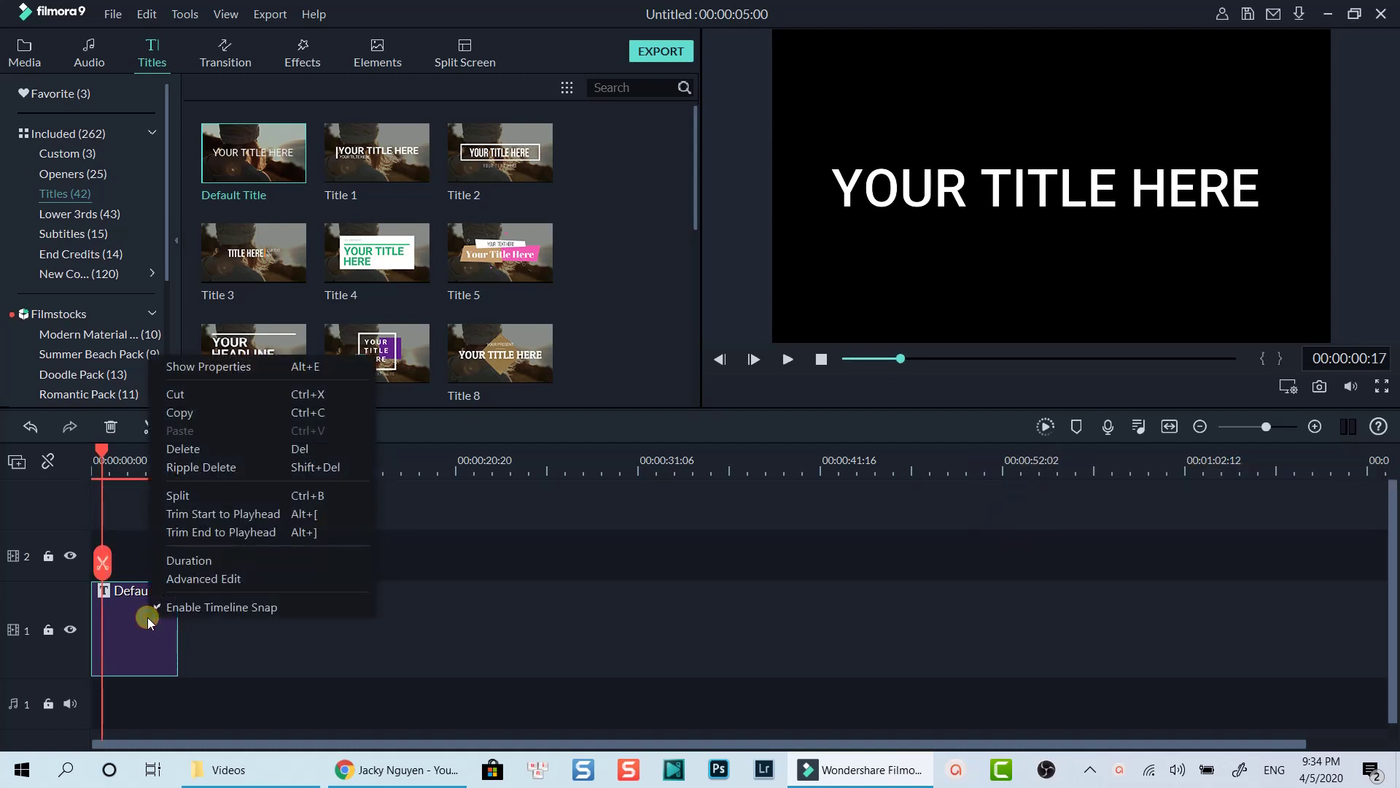
left_click(180, 580)
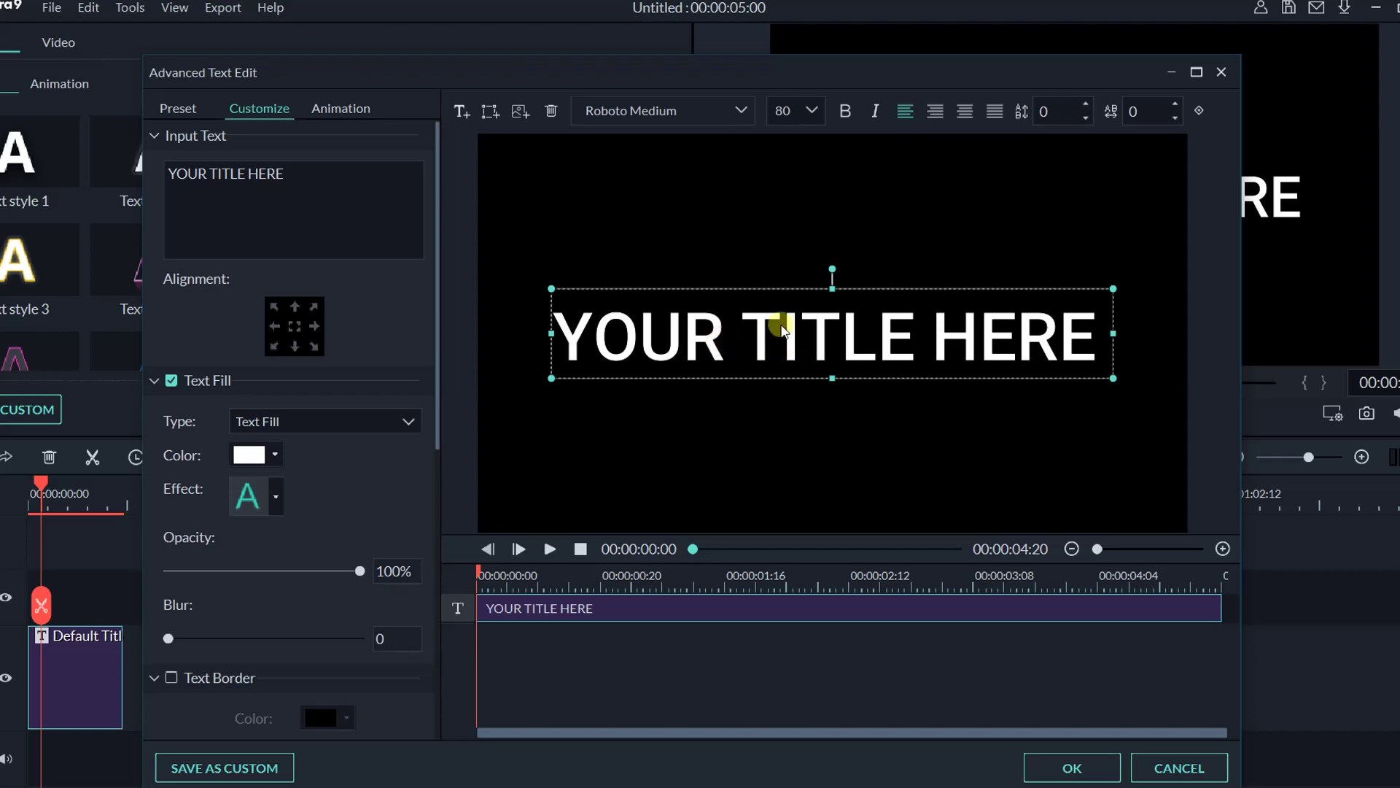
left_click_drag(329, 181, 130, 170)
type("Jack")
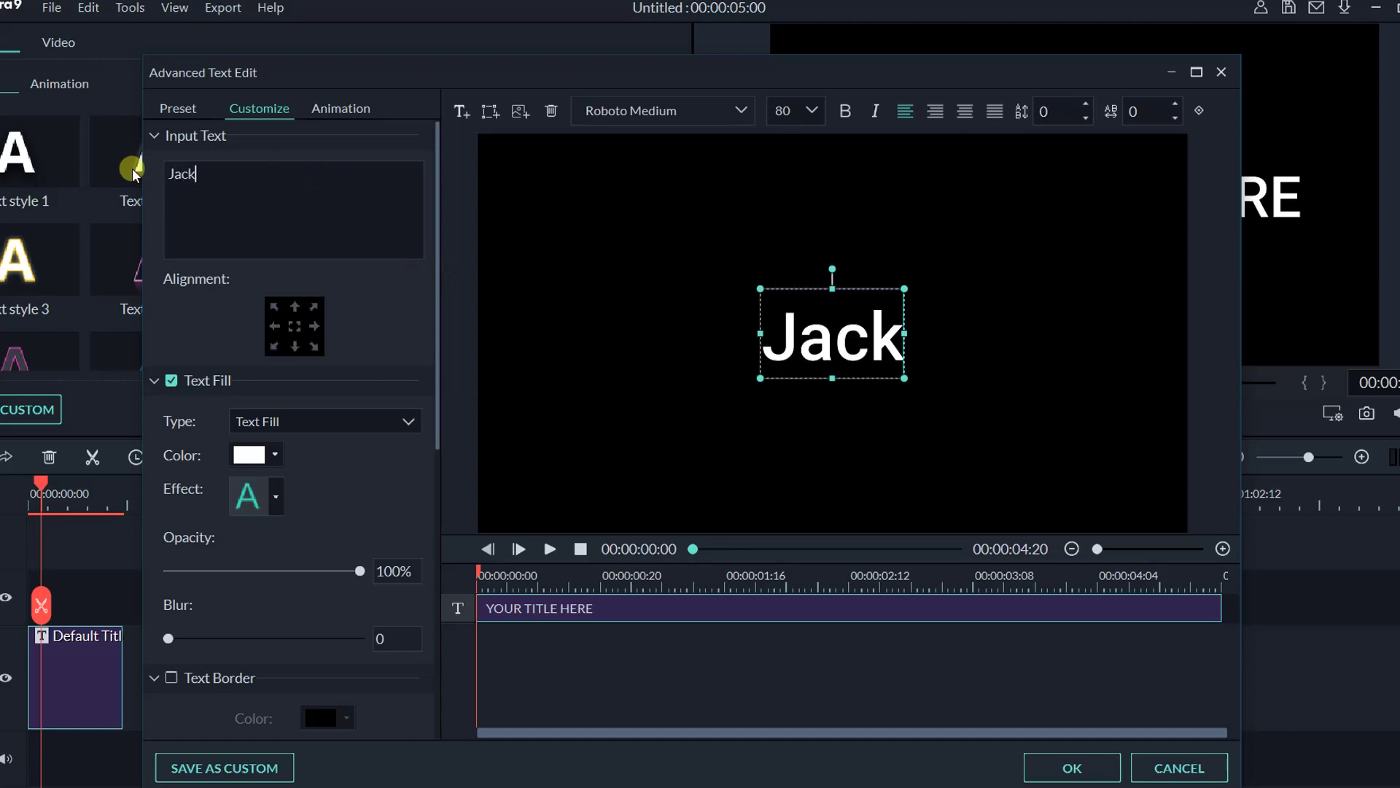
type("y Nguyen")
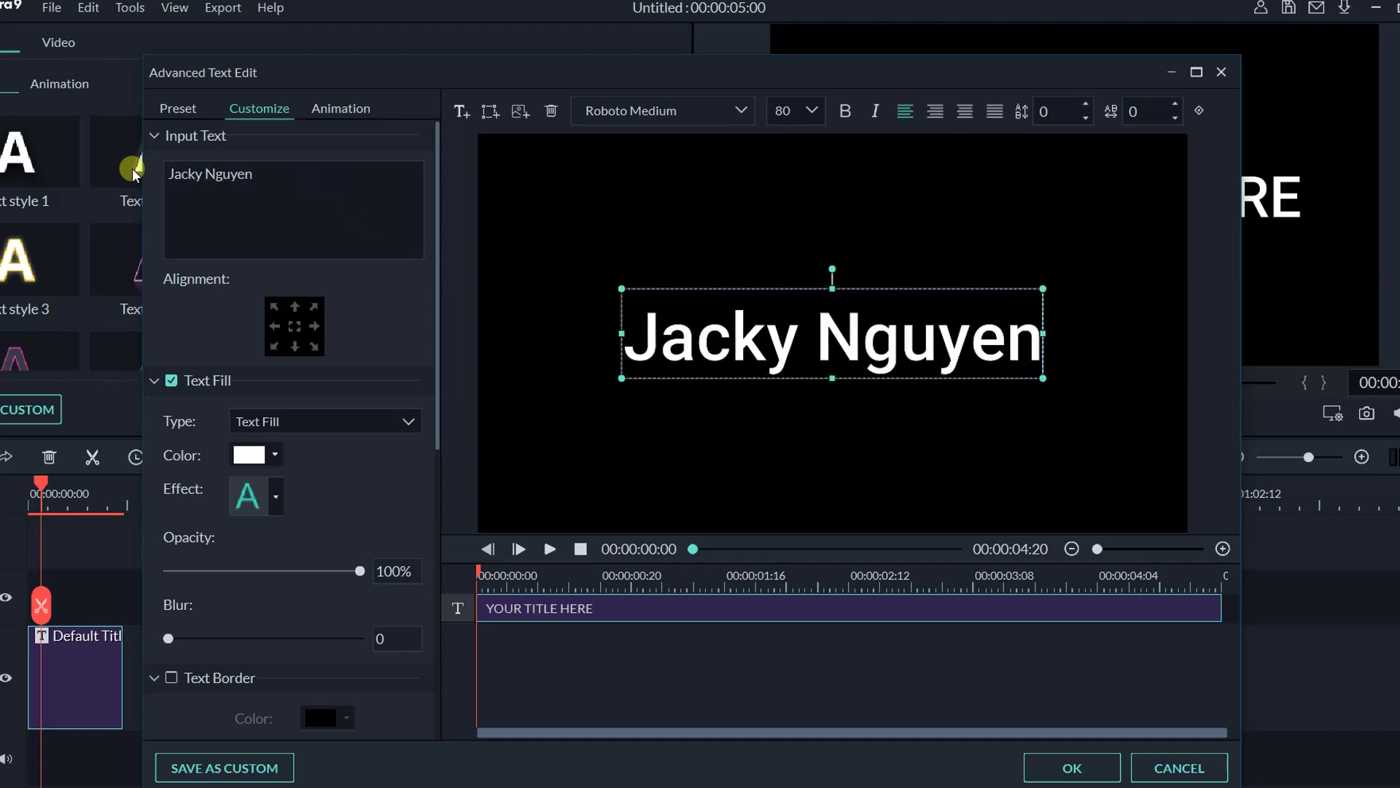
Set the title font to Impact at size 150 and centre-align it
left_click(729, 110)
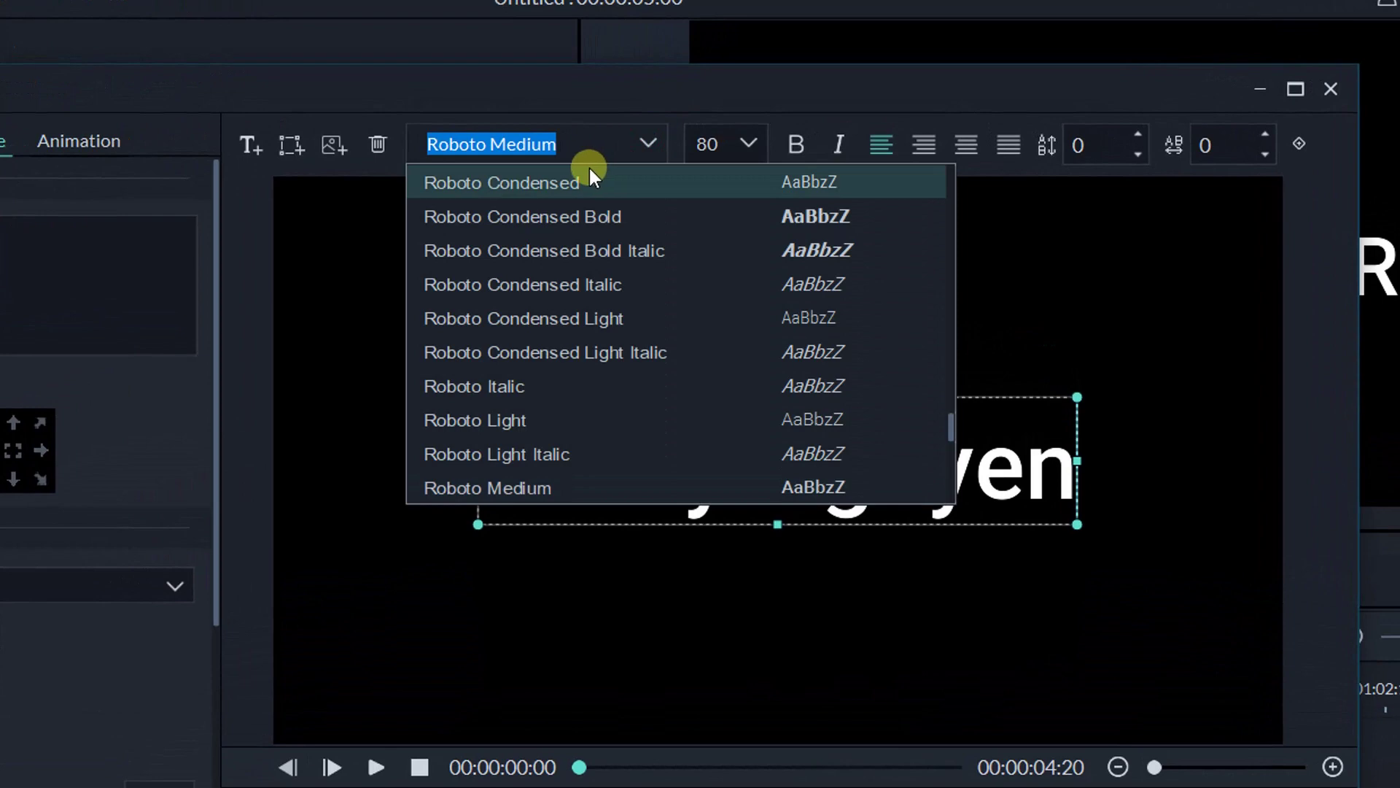
scroll(588, 165, "up", 10)
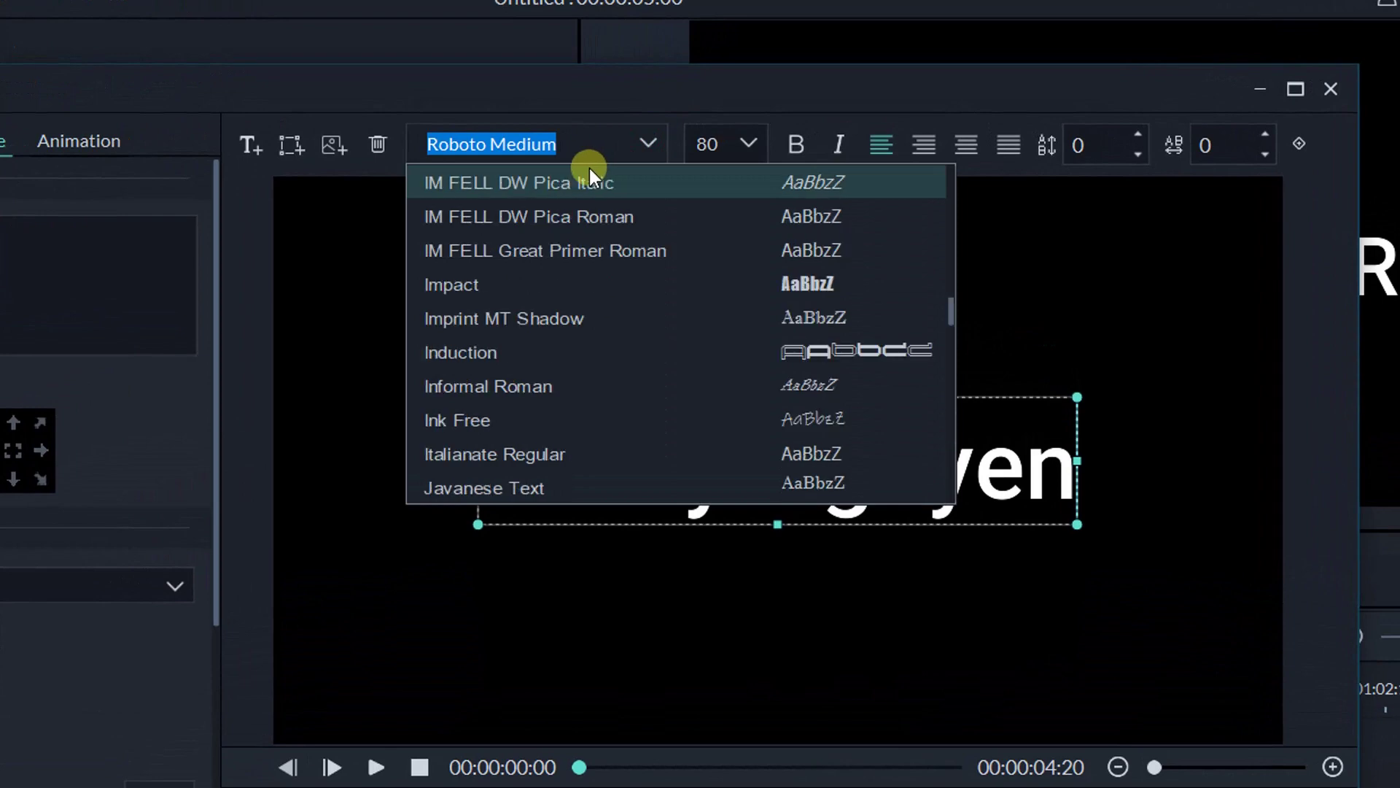
left_click(538, 281)
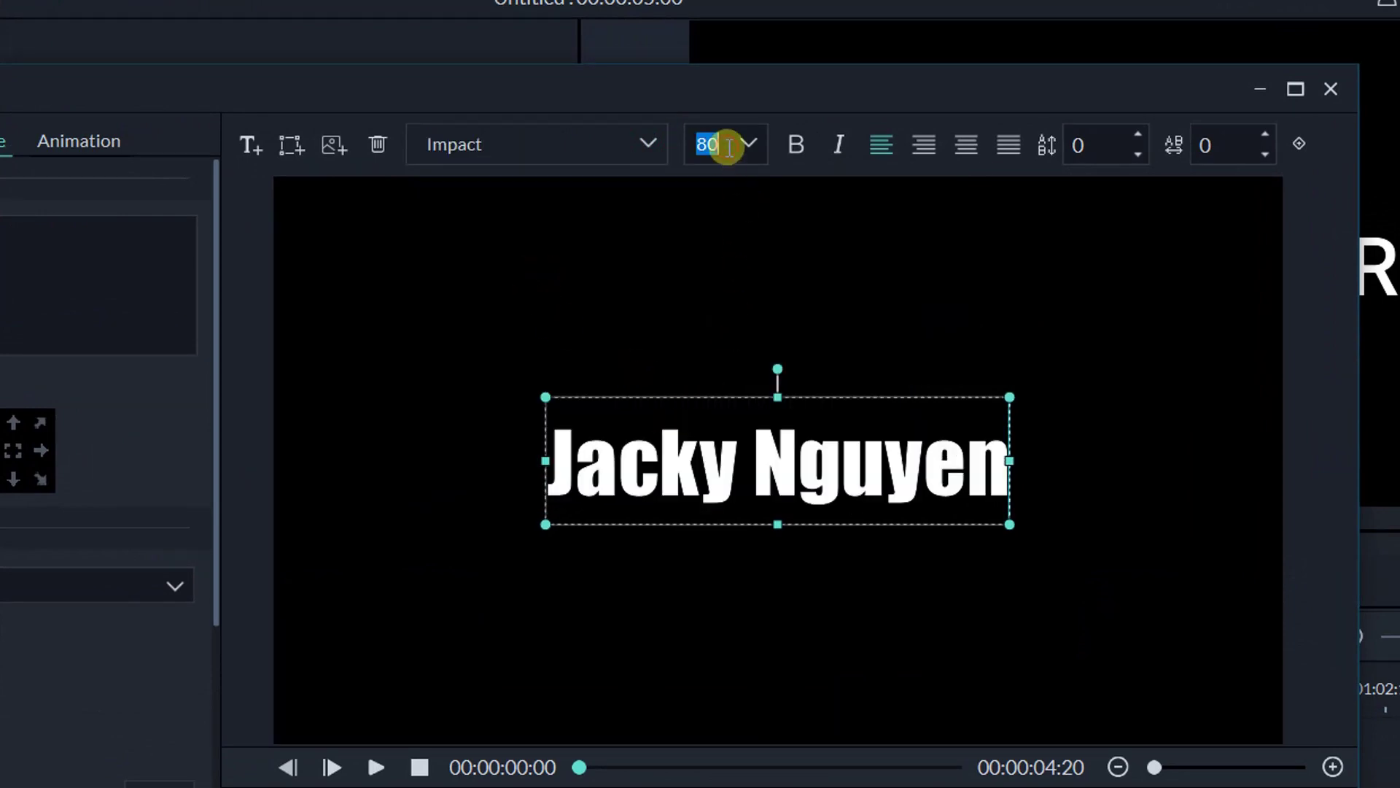
type("120")
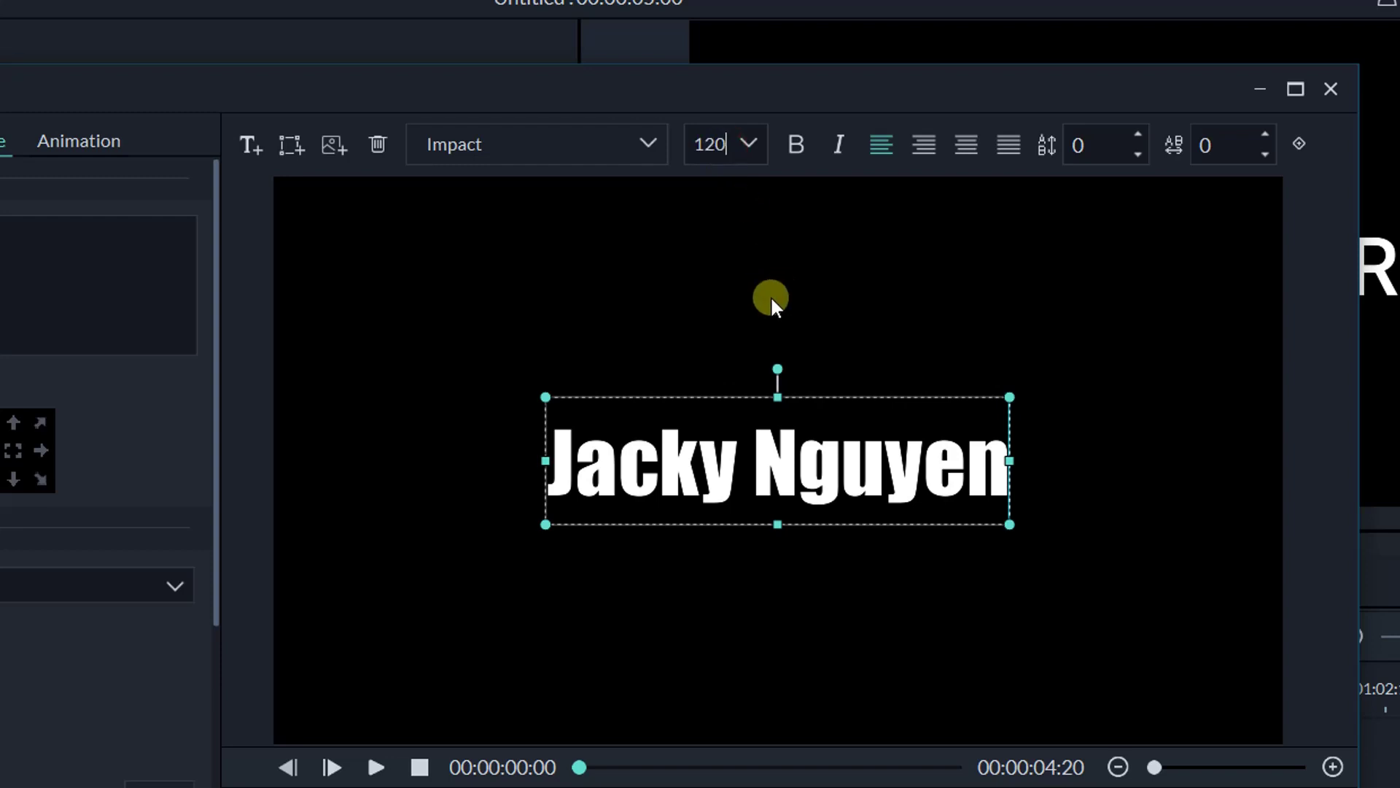
key("Return")
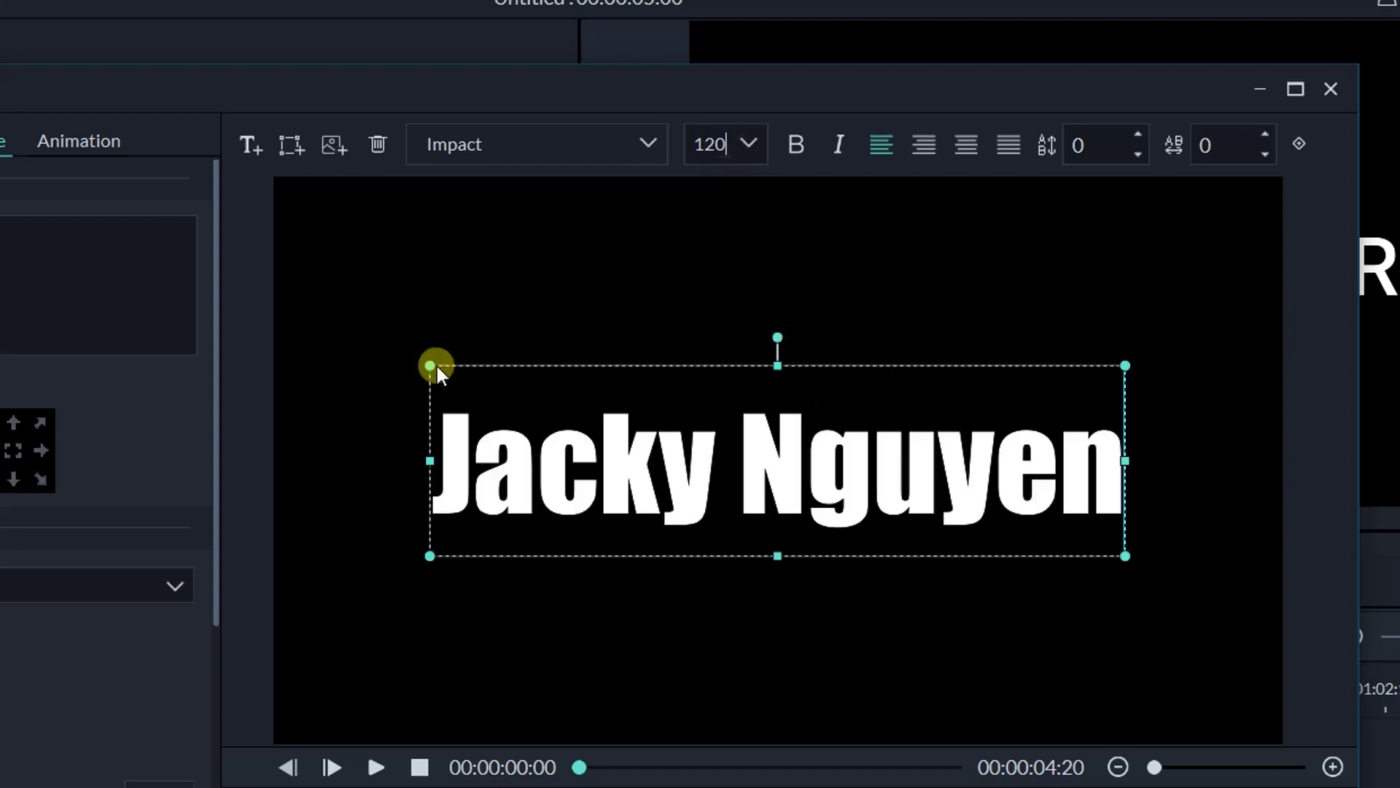
left_click(713, 144)
double_click(722, 145)
type("150")
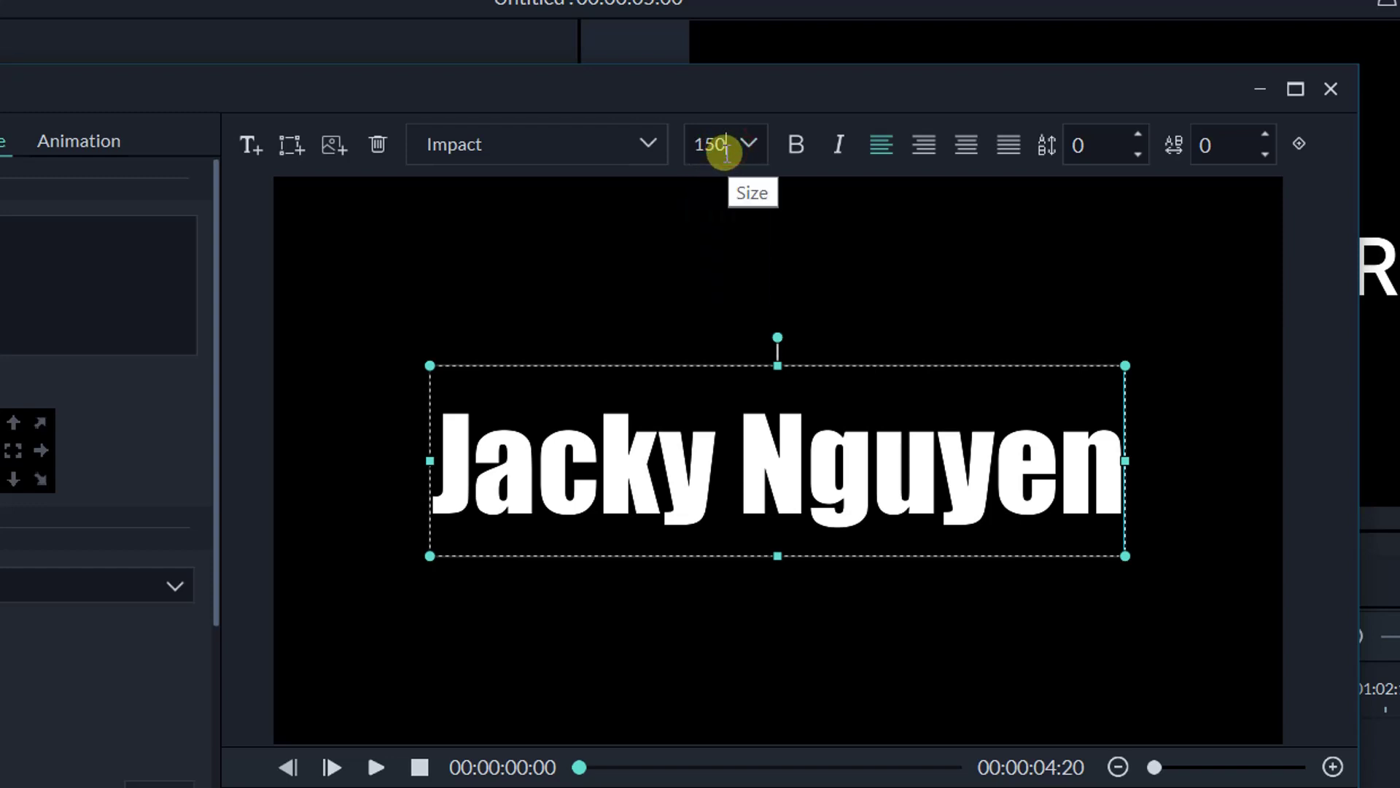
key("Return")
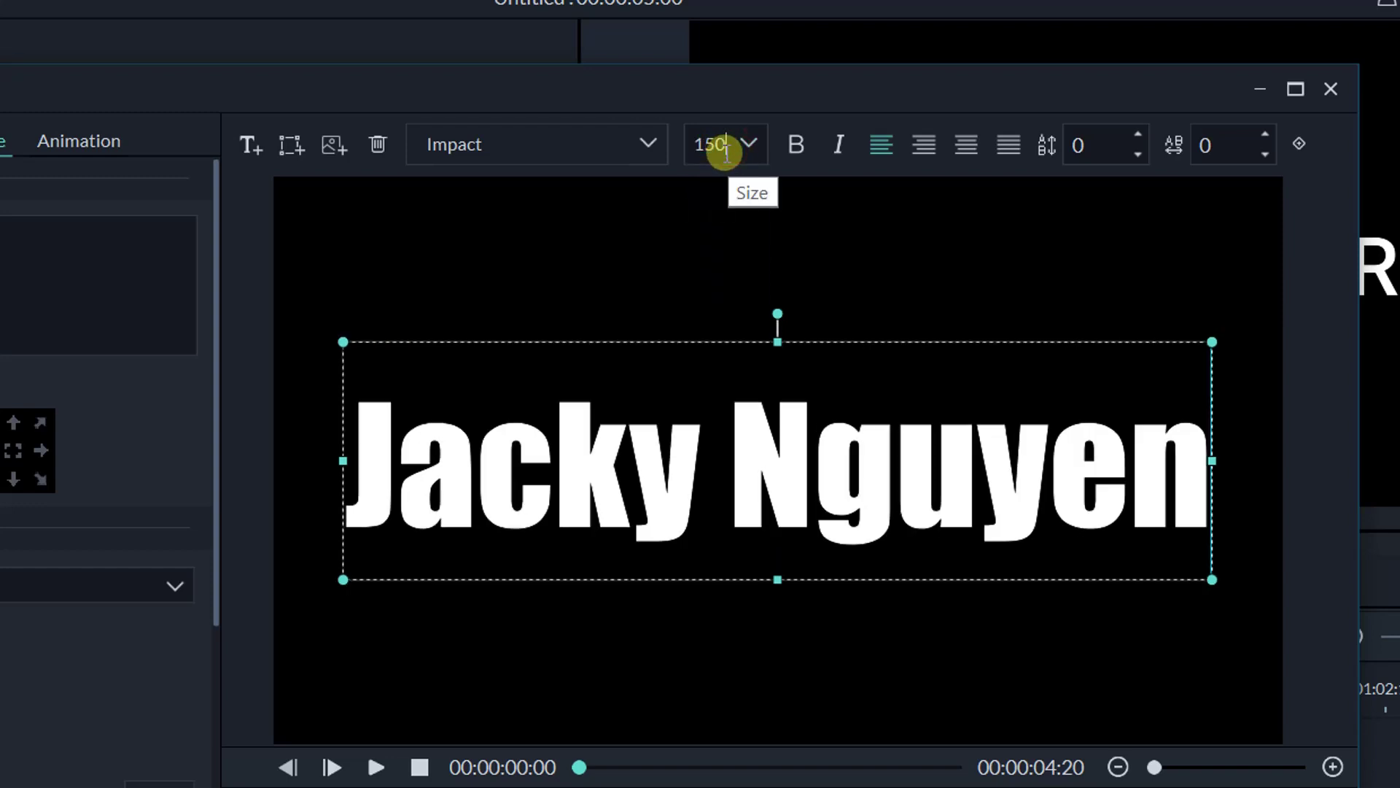
left_click(695, 606)
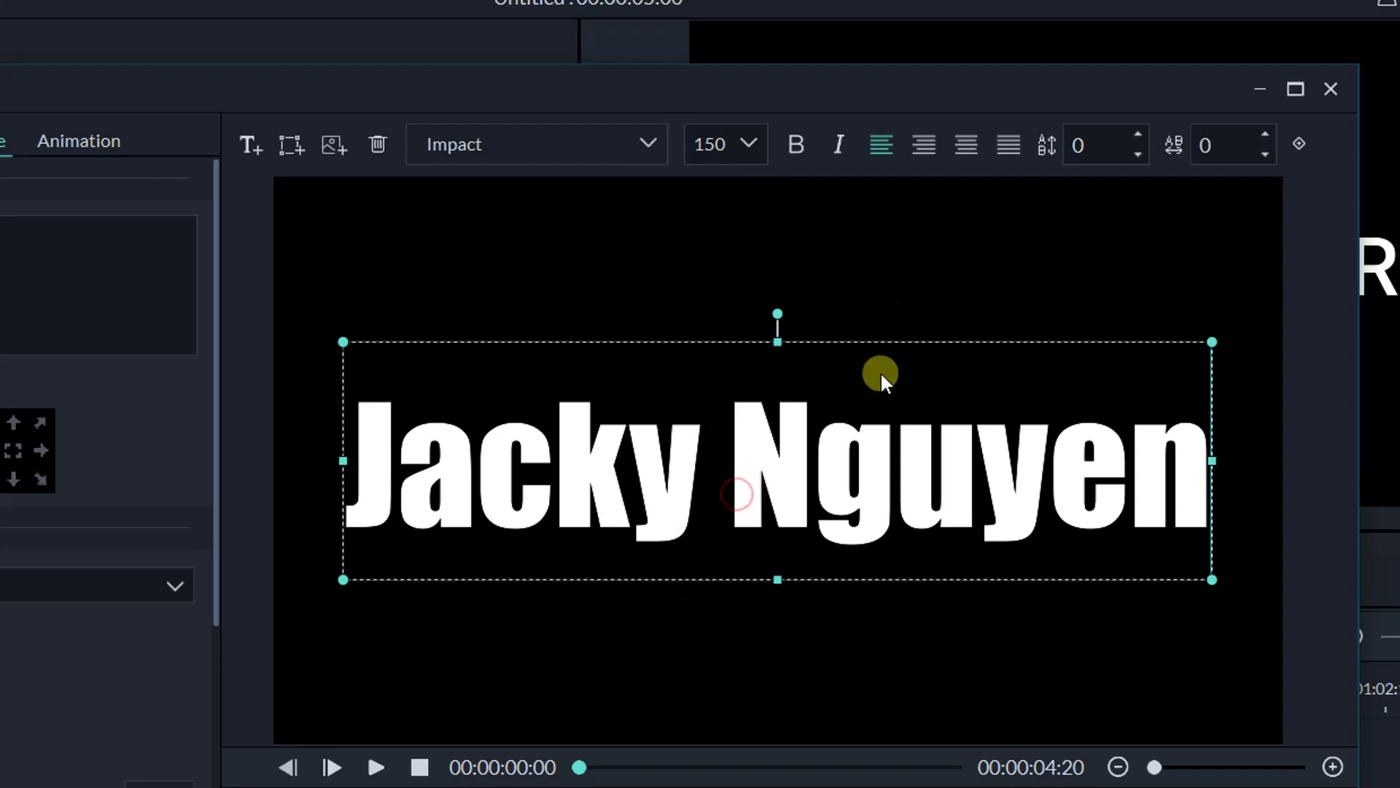
left_click(966, 158)
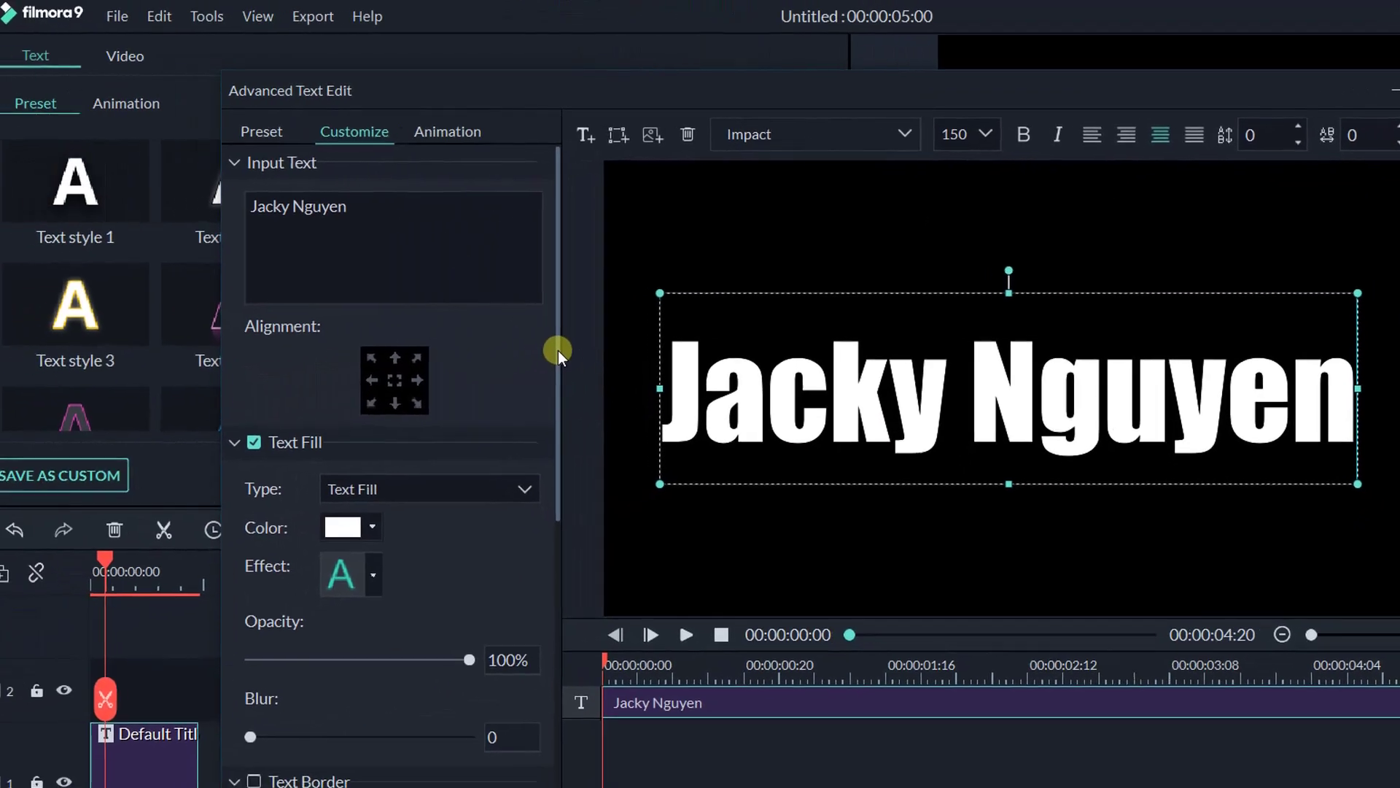
Add a dark blue text border to the title and bring up the Animation presets
left_click_drag(558, 350, 501, 511)
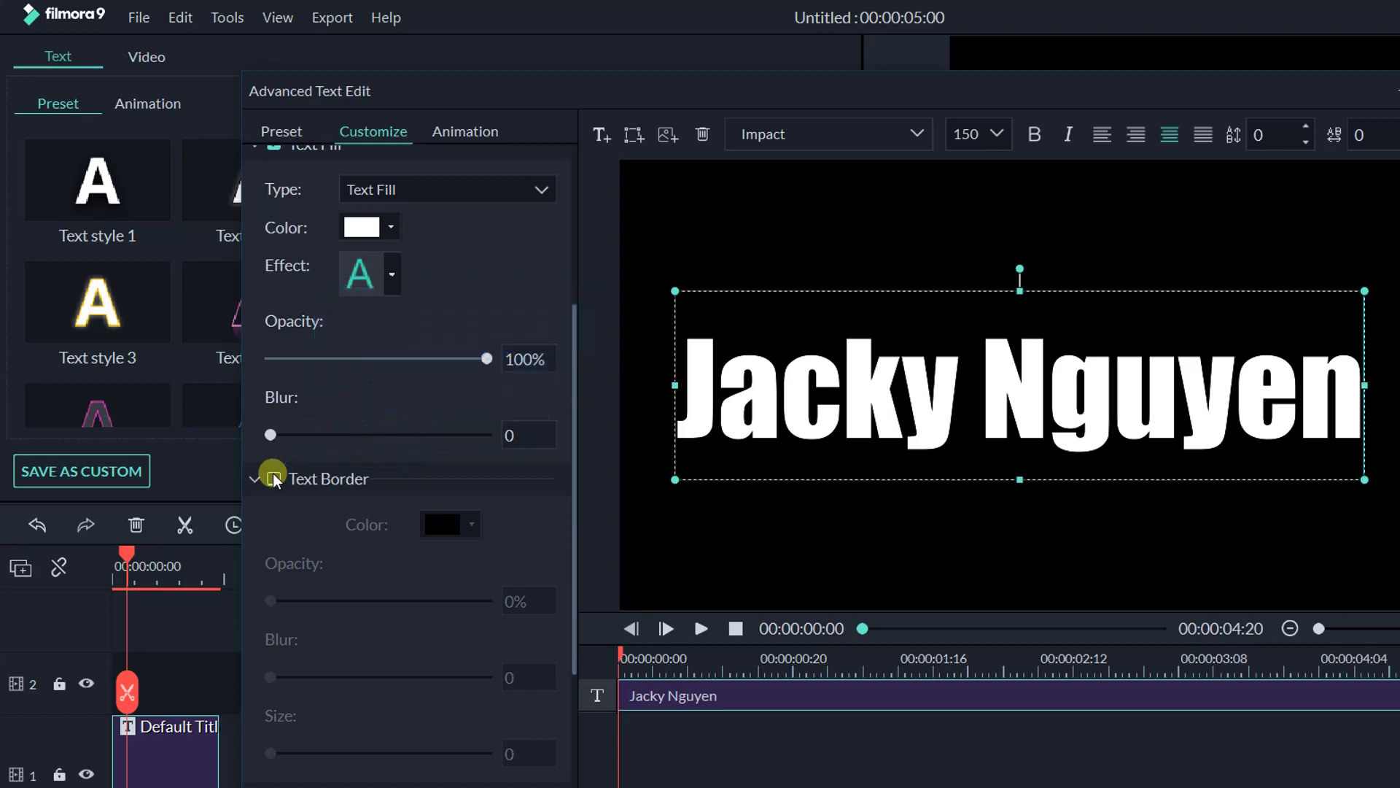
left_click(274, 478)
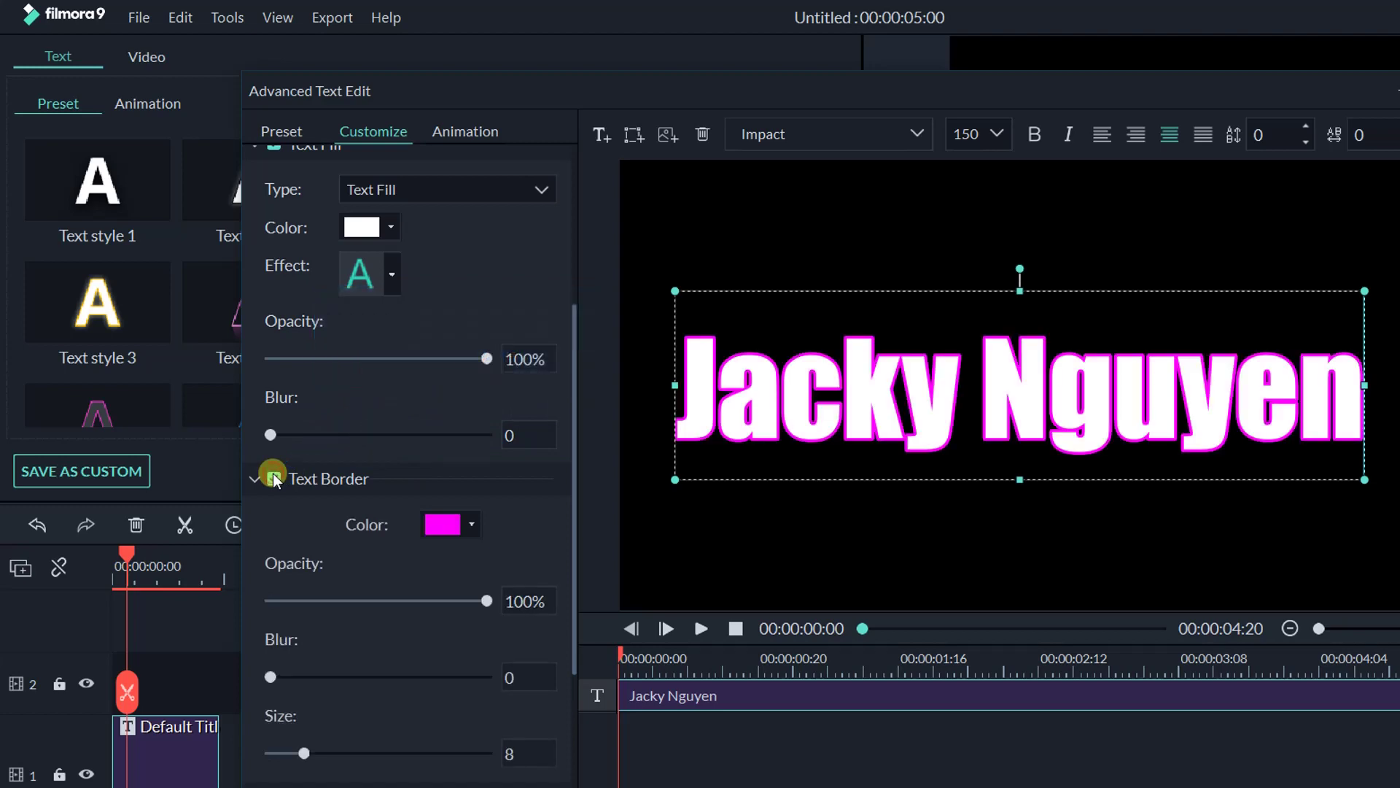
left_click(473, 526)
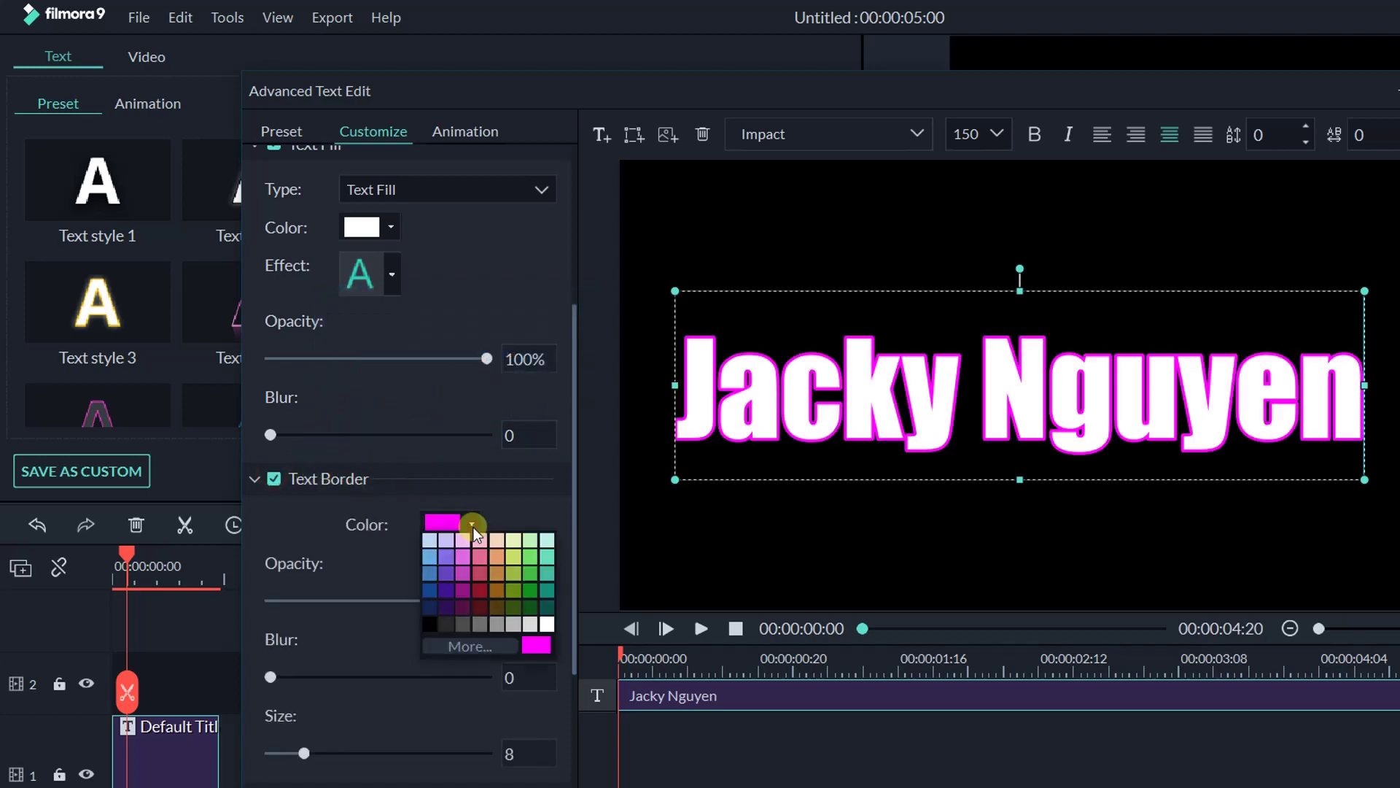
left_click(429, 589)
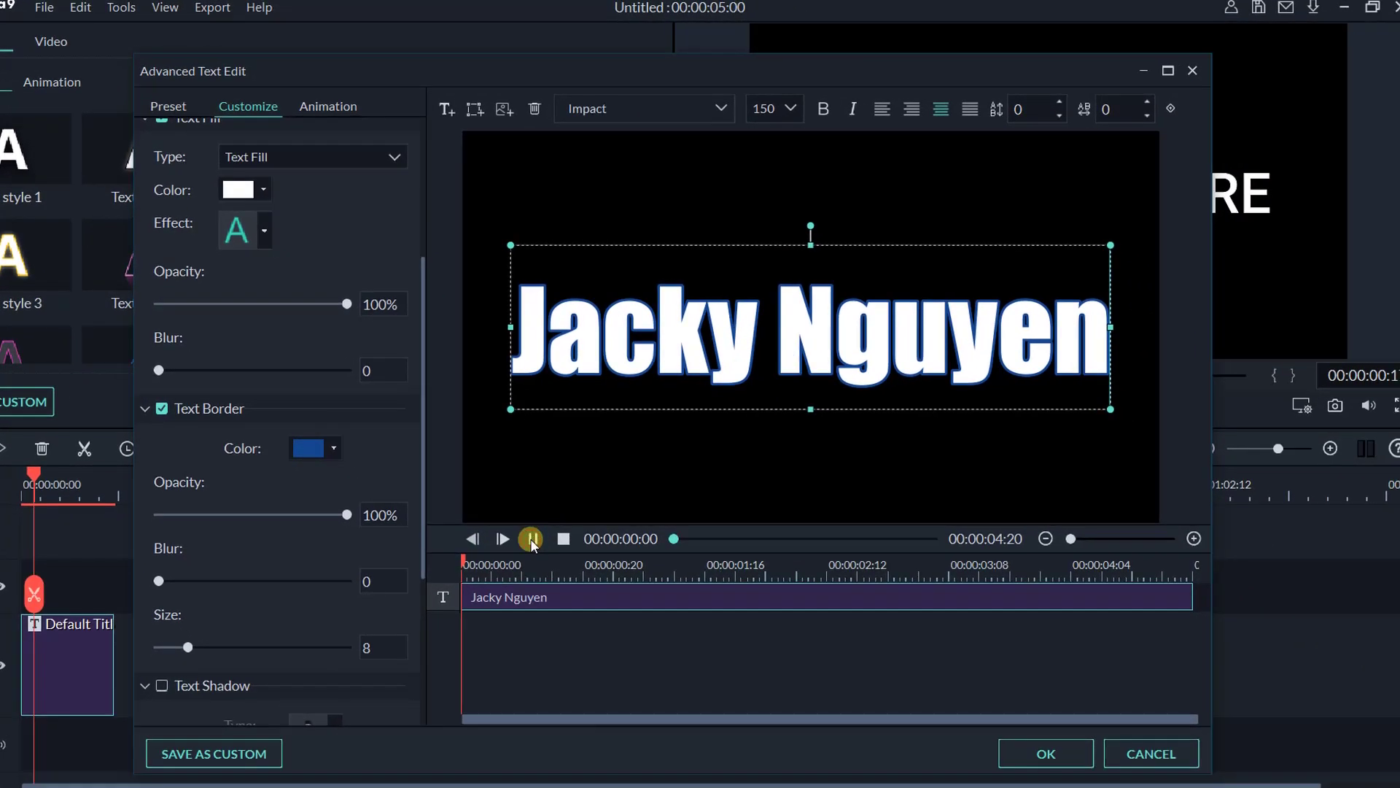
left_click(533, 539)
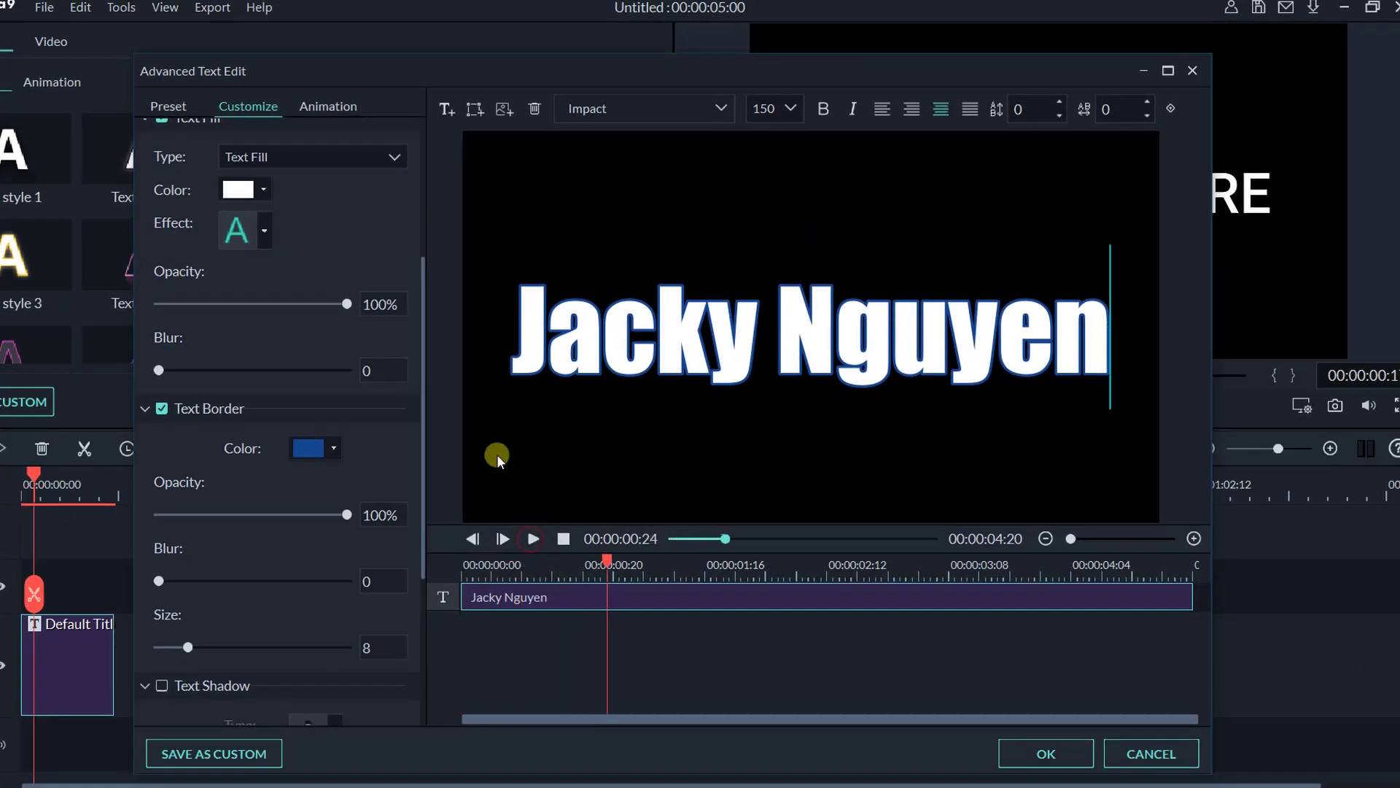
left_click(322, 107)
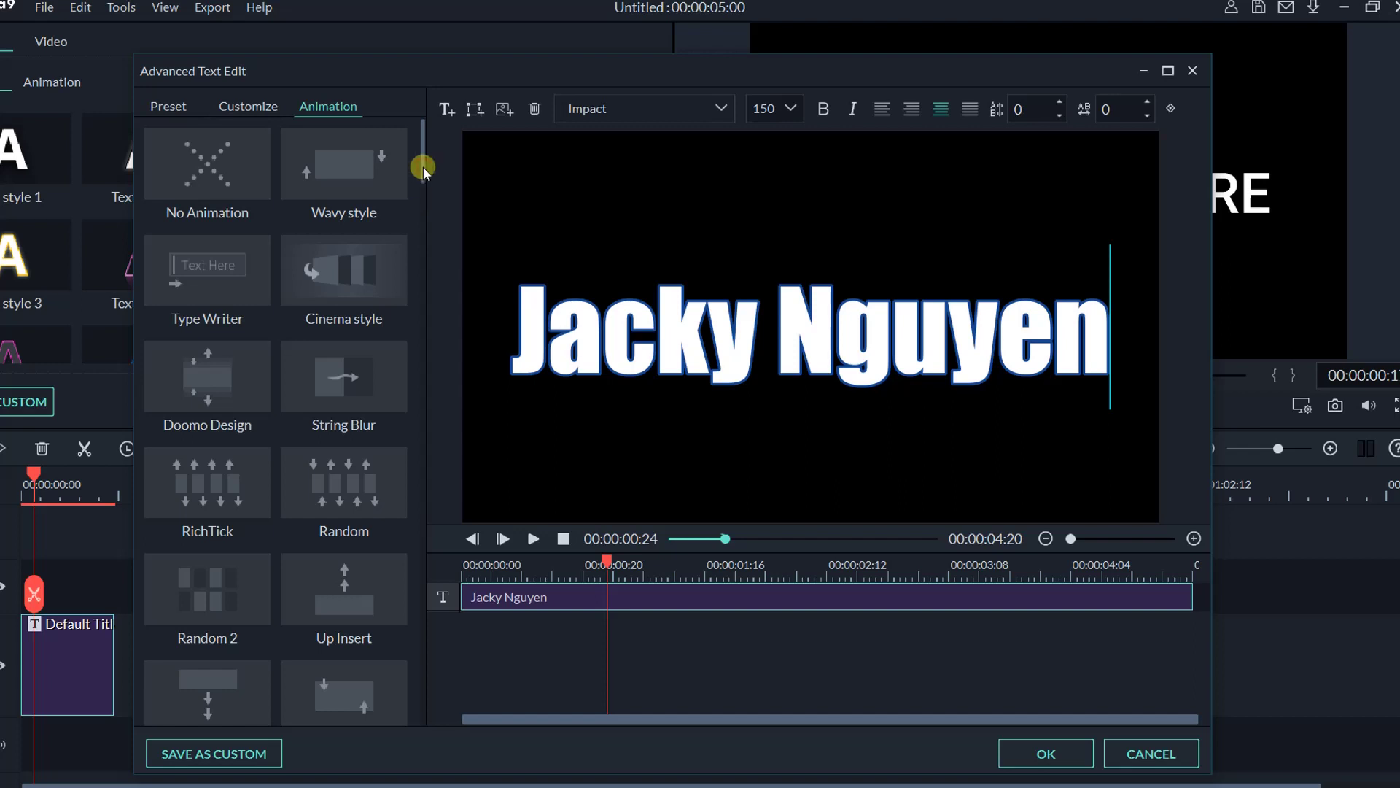
Apply the Type Writer animation, confirm with OK, and play the title from 00:00
double_click(221, 273)
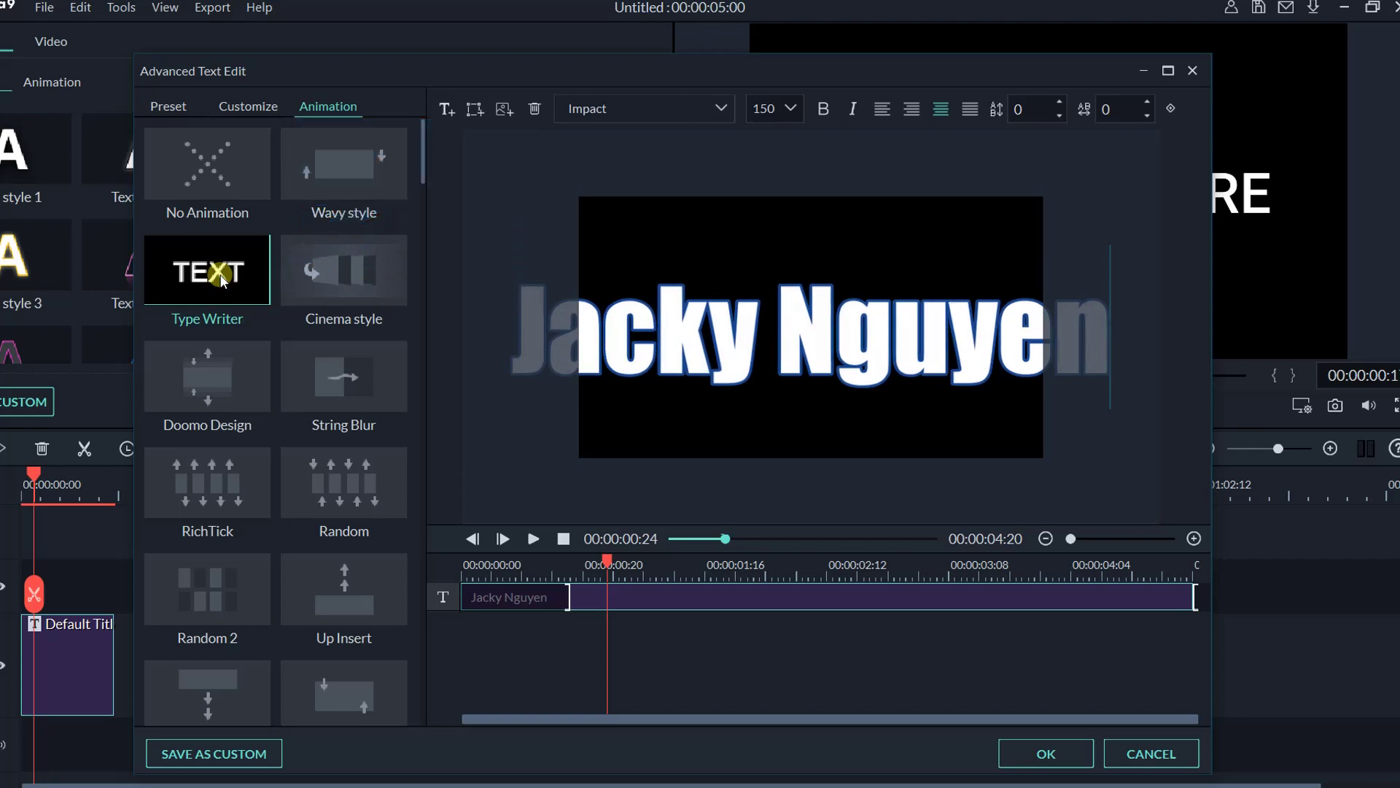
left_click(947, 599)
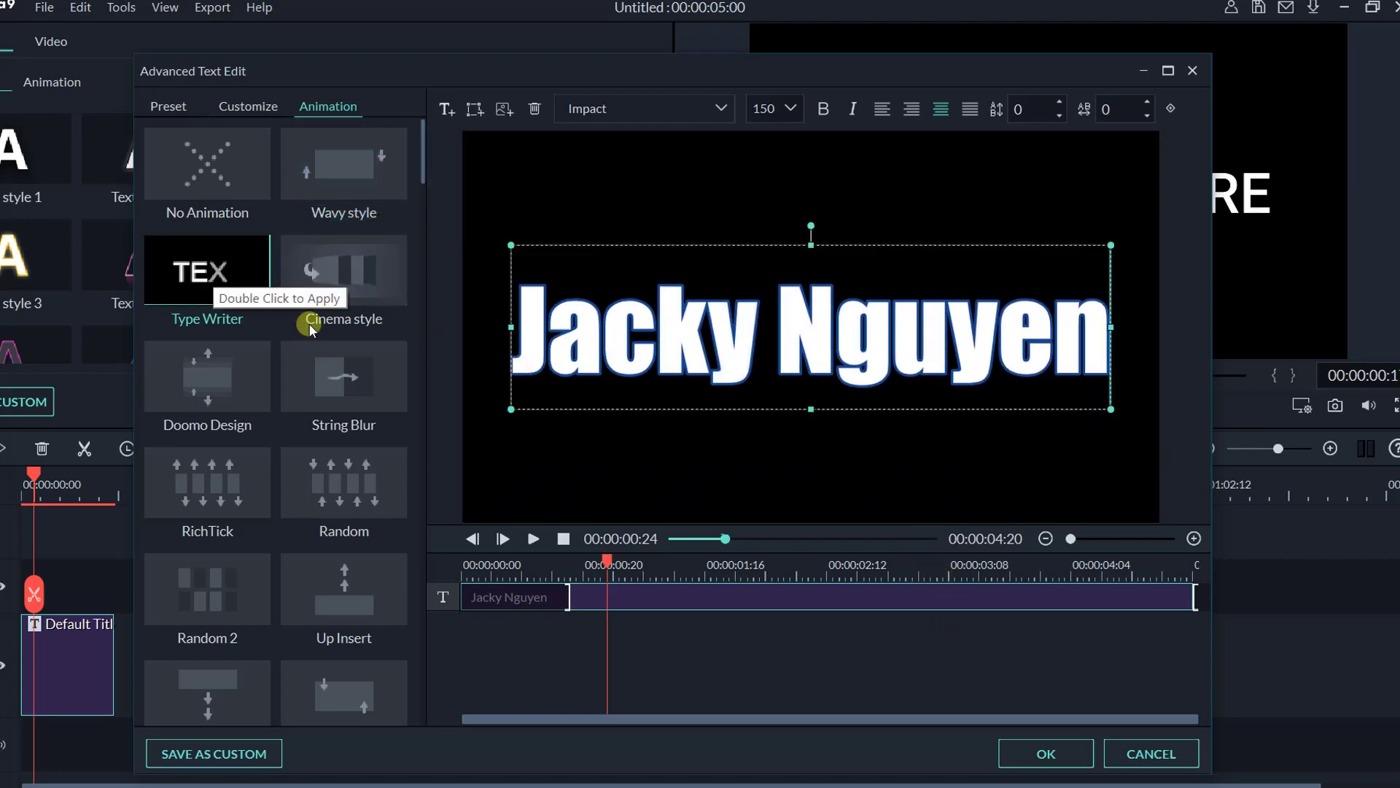
left_click(1041, 754)
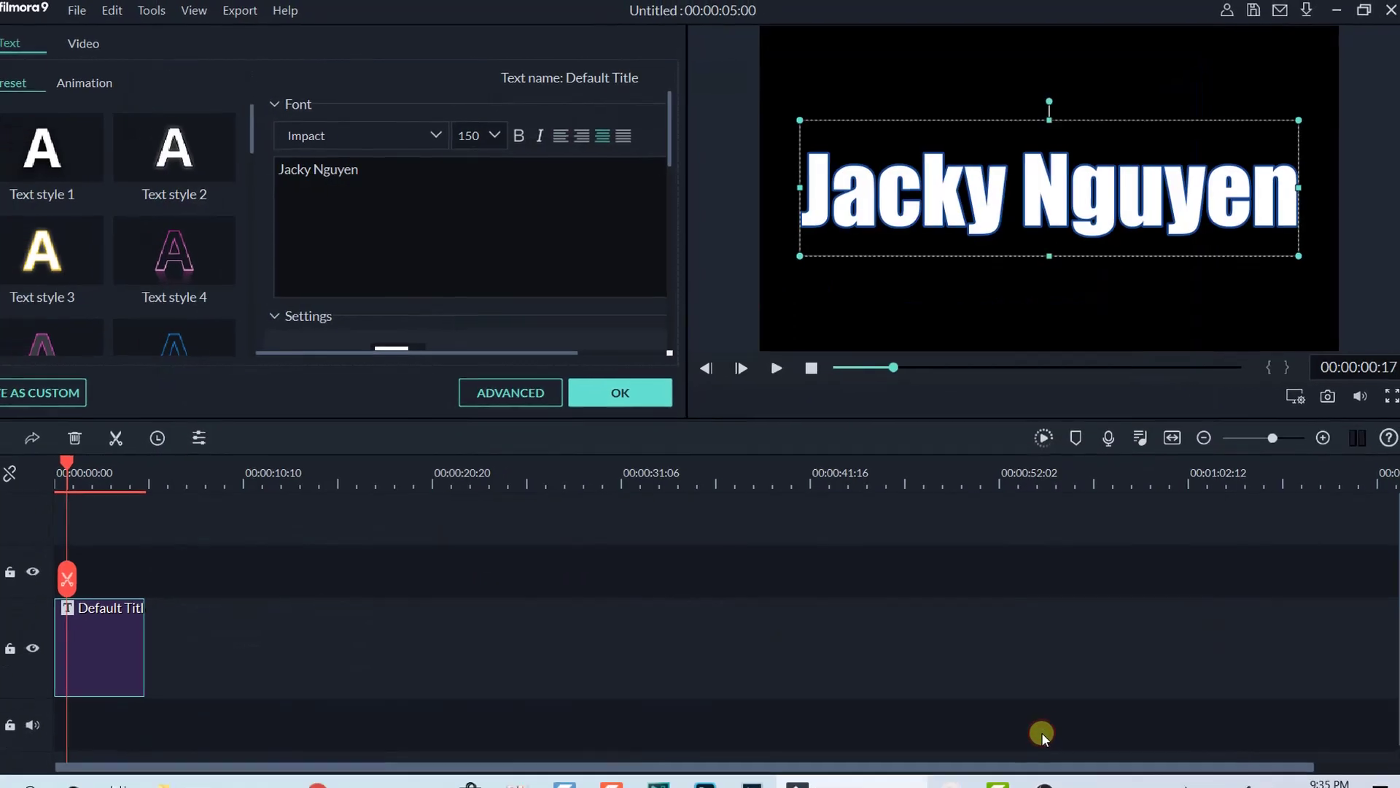
left_click(530, 611)
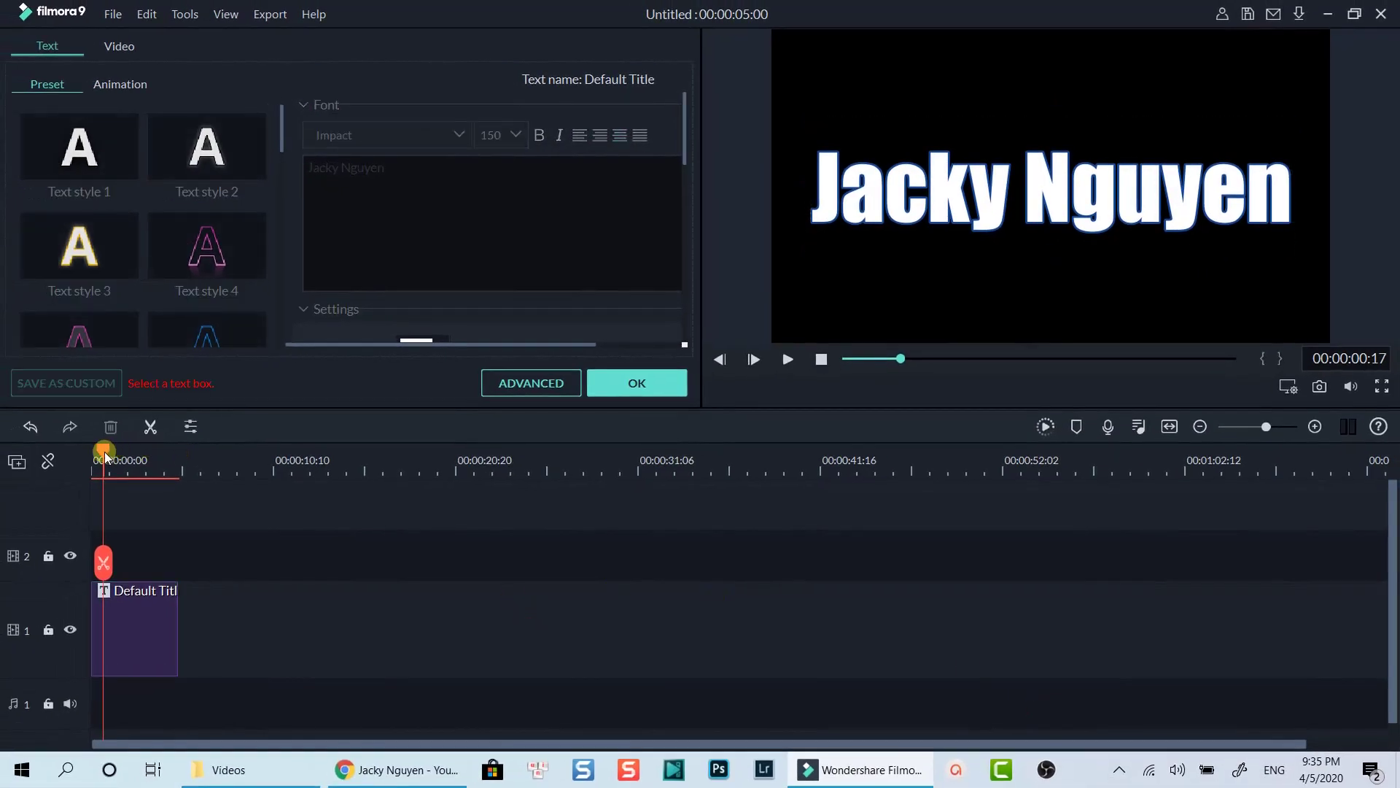
left_click_drag(104, 452, 38, 451)
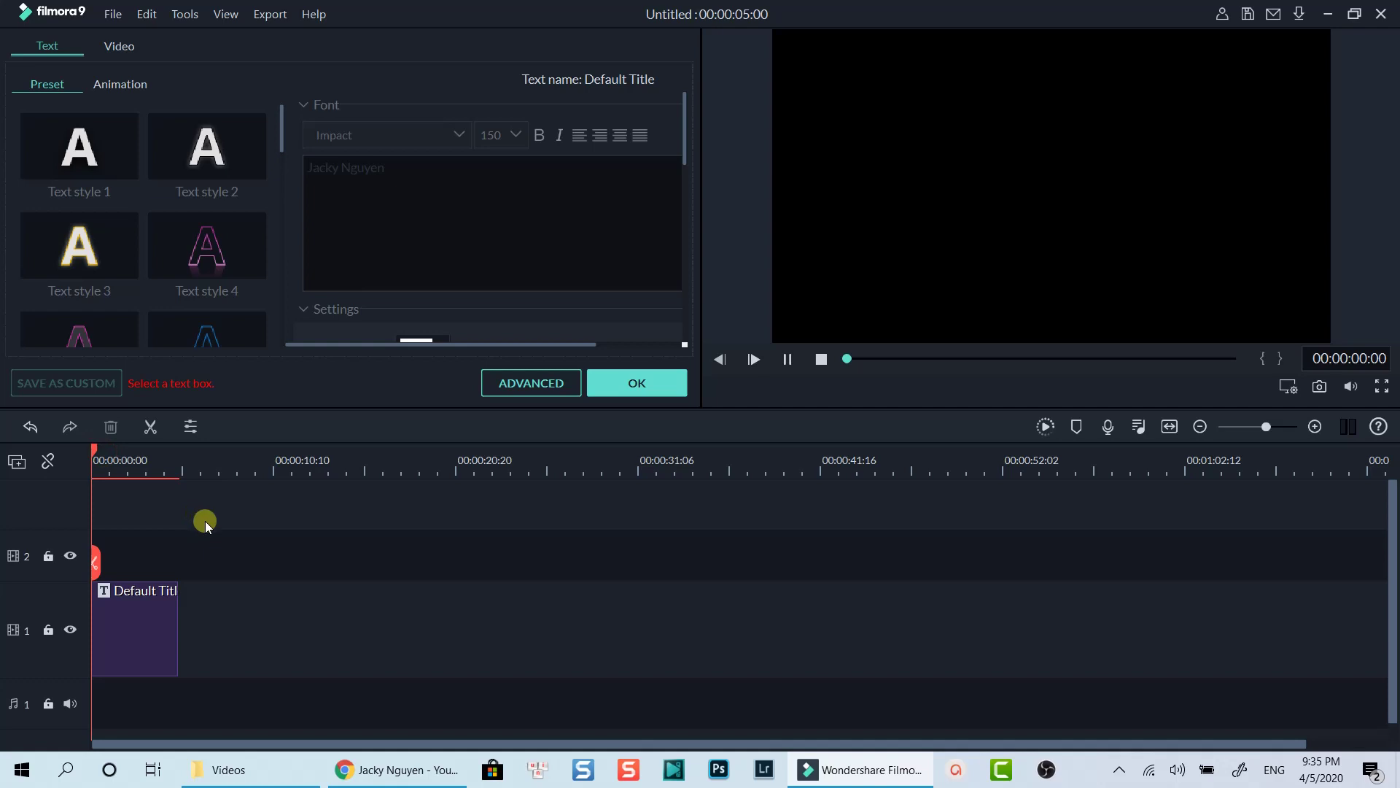
key("space")
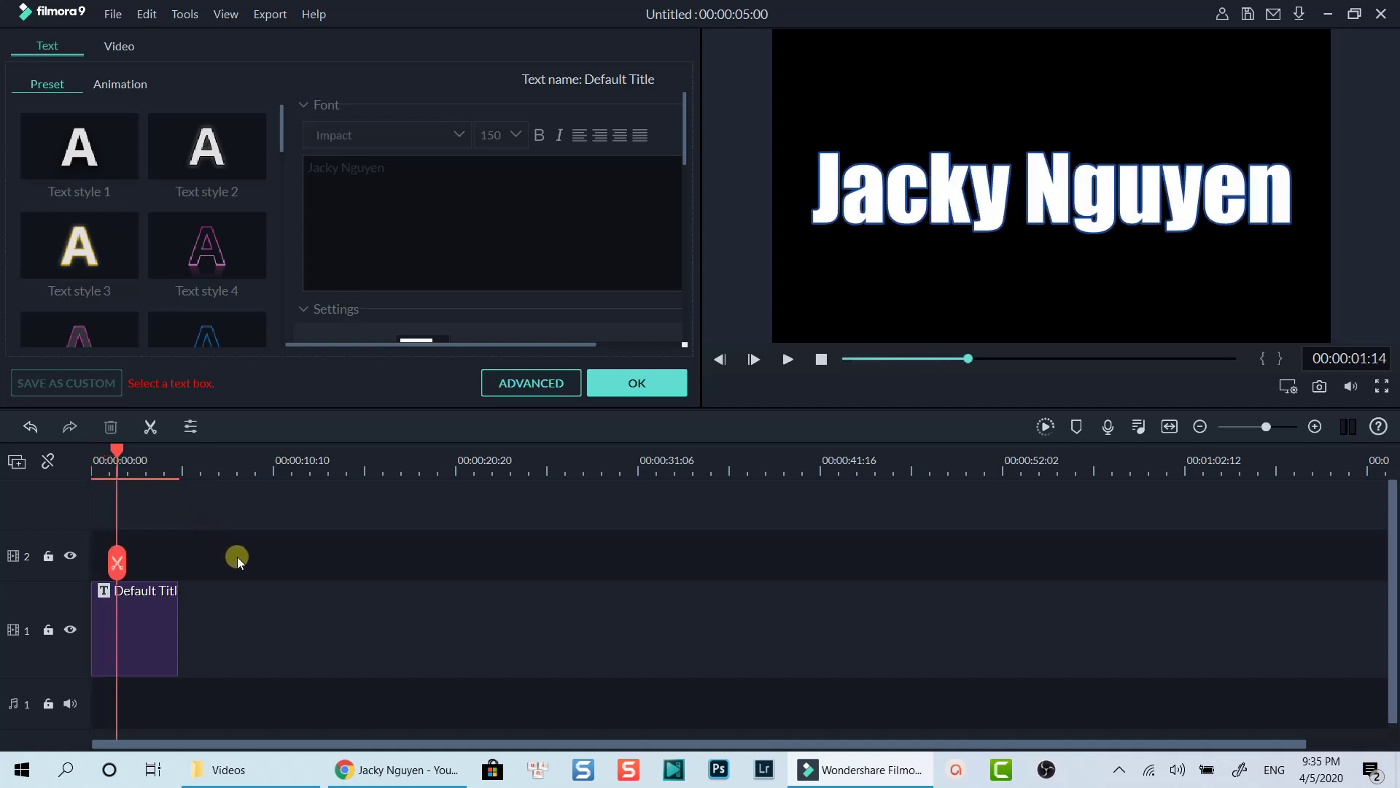
Open the export window and name the output Text7
left_click(632, 386)
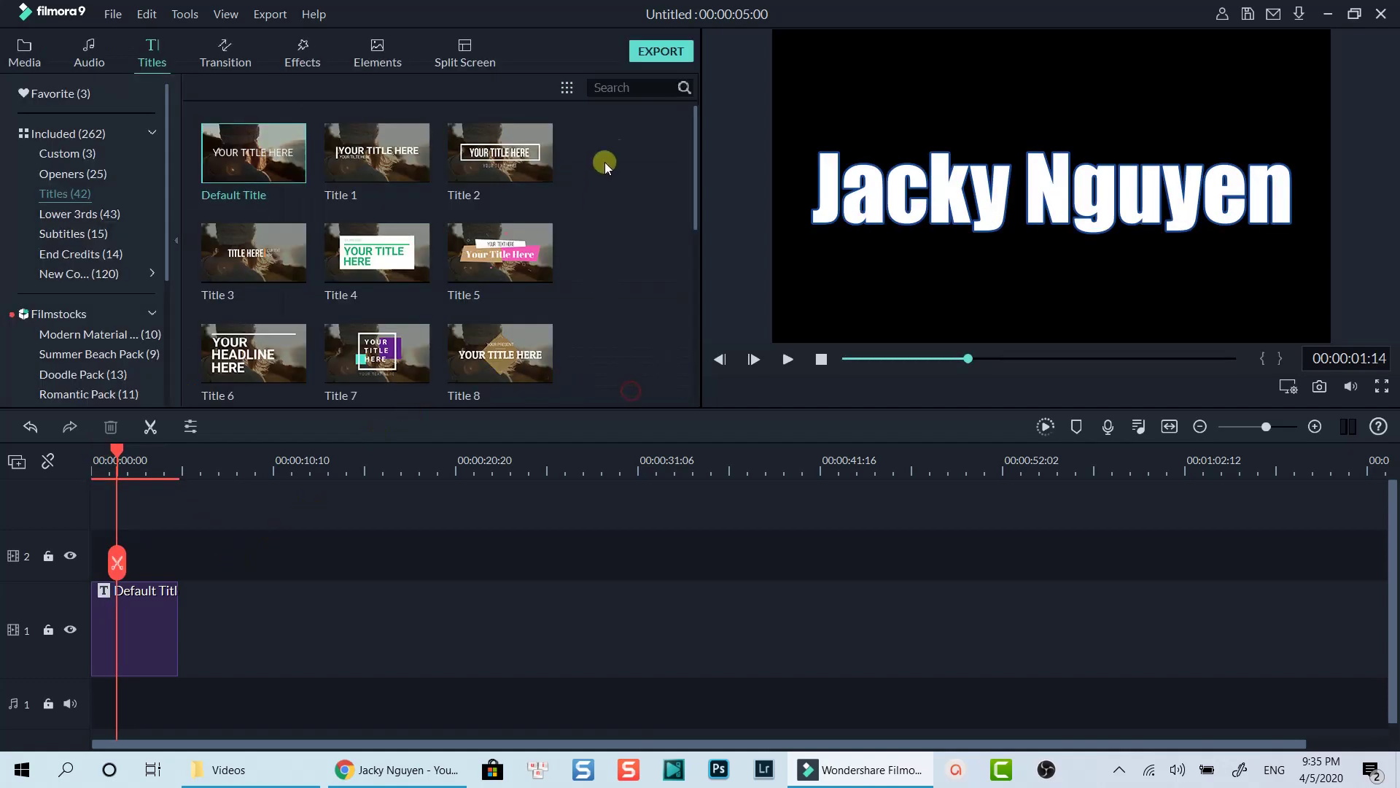
left_click(656, 51)
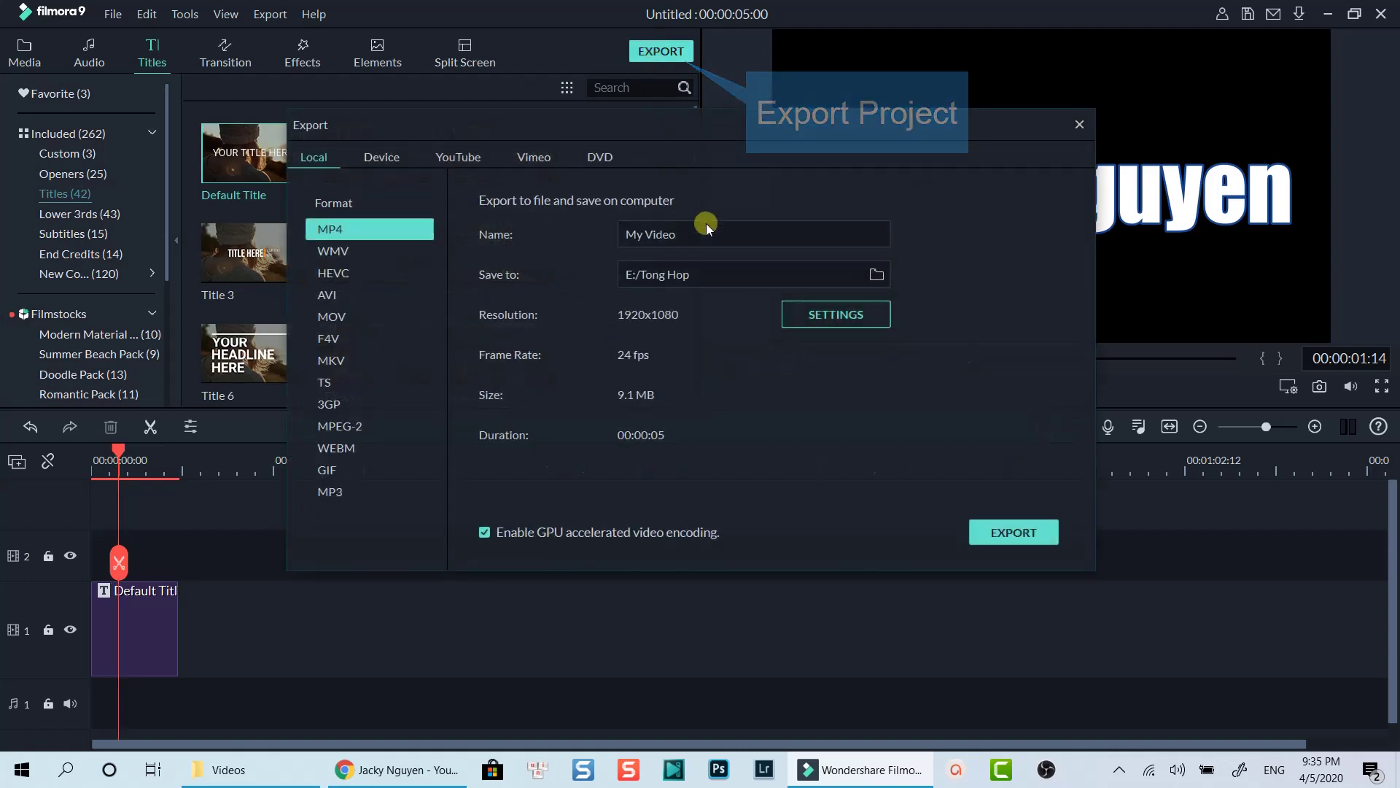
left_click_drag(686, 235, 559, 245)
type("Text7")
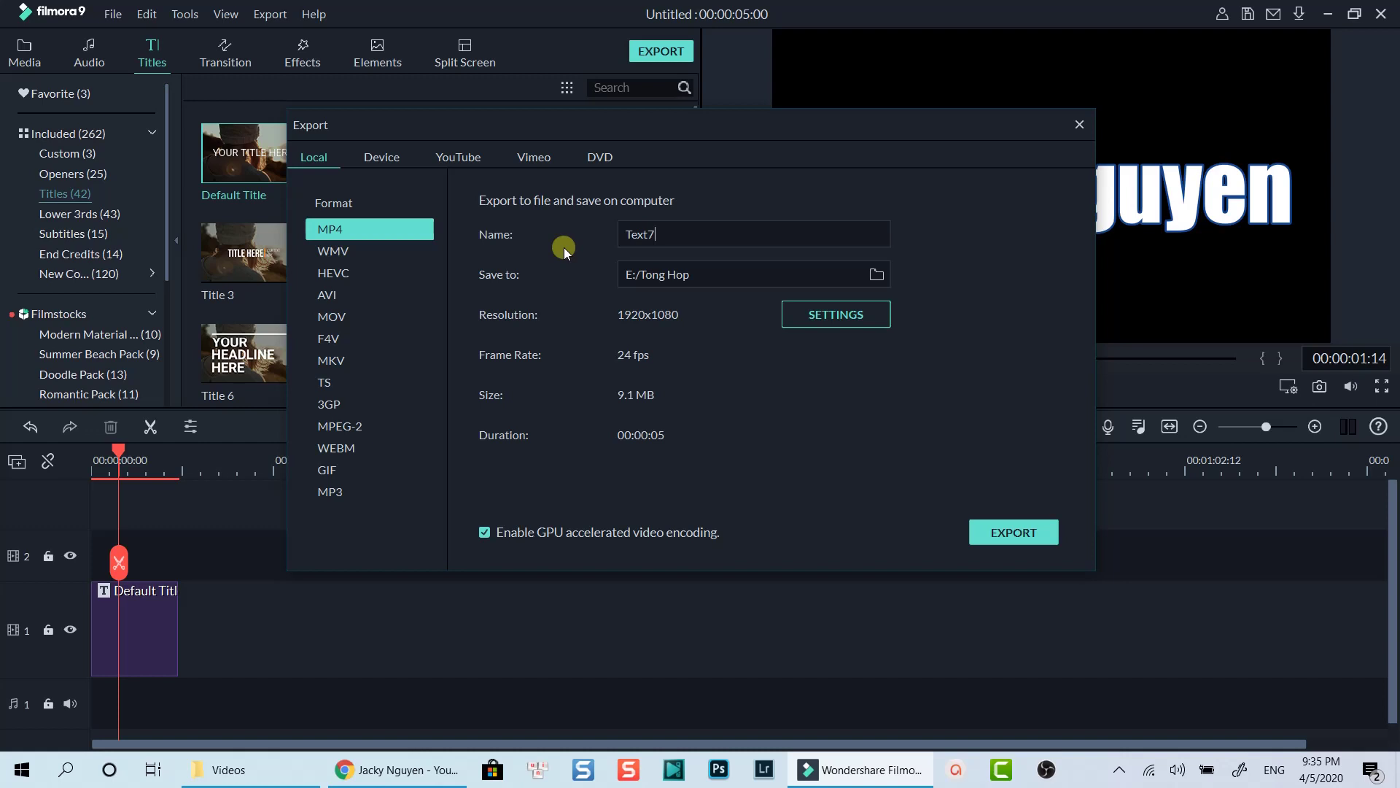
Set export frame rate to 60 fps and bit rate to 80000 kbps, then start exporting
left_click(811, 318)
left_click(687, 282)
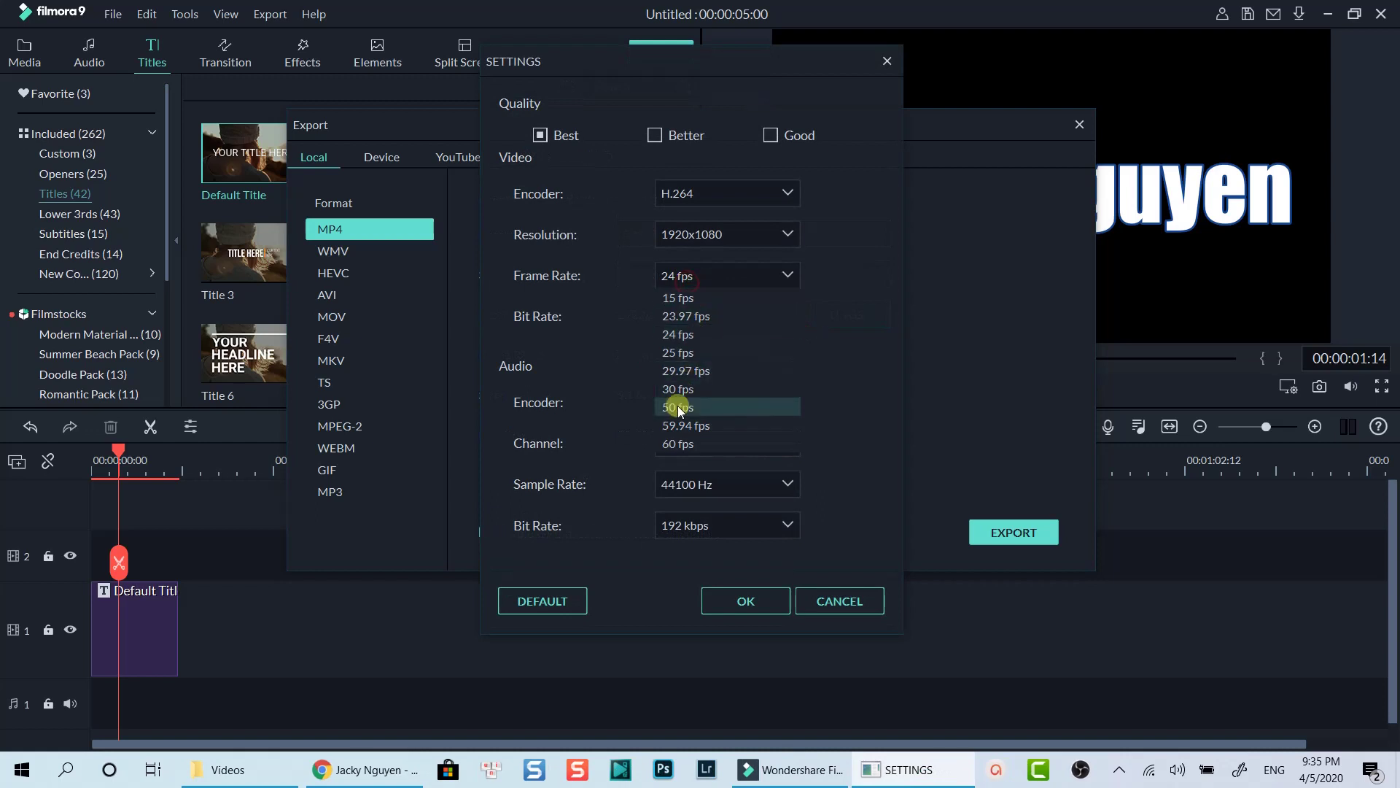
left_click(672, 441)
left_click(750, 316)
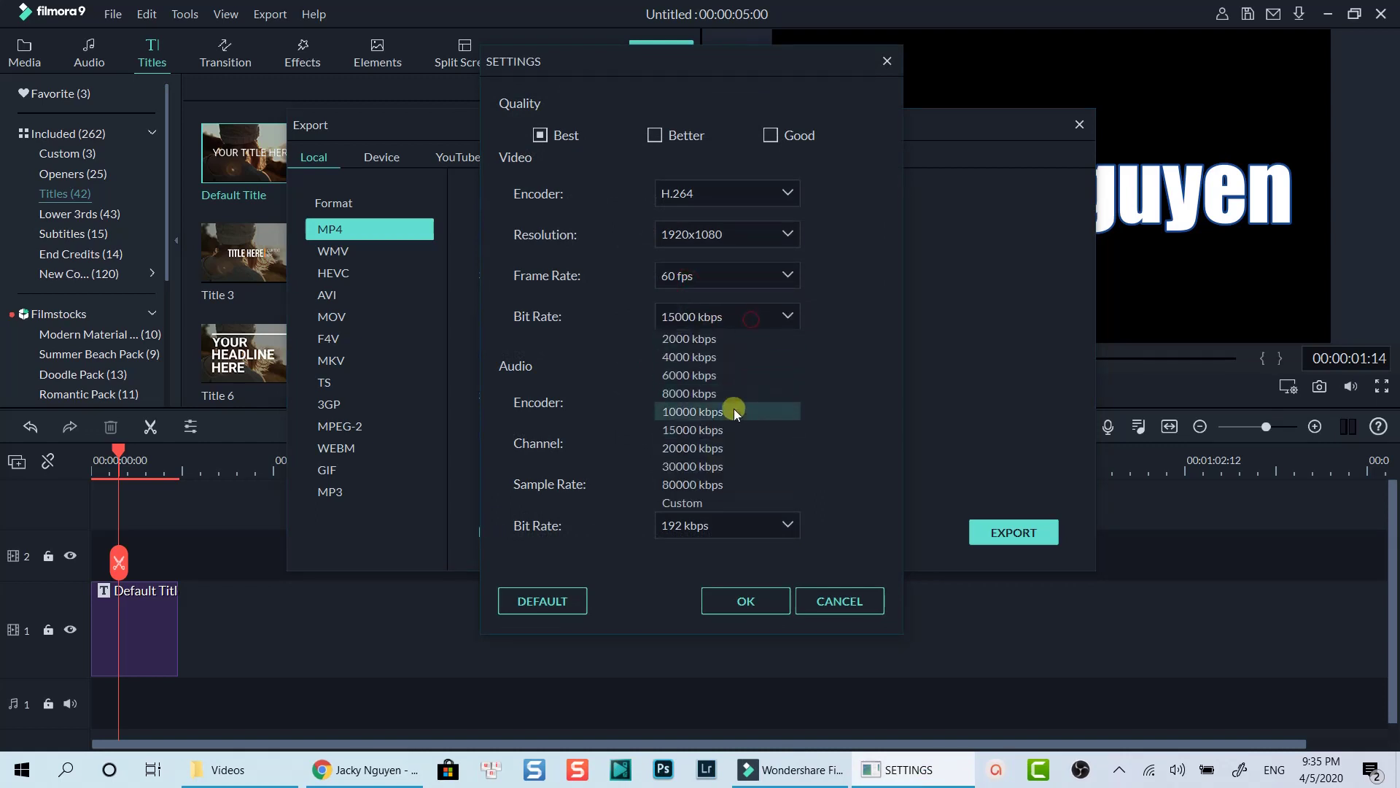
left_click(706, 485)
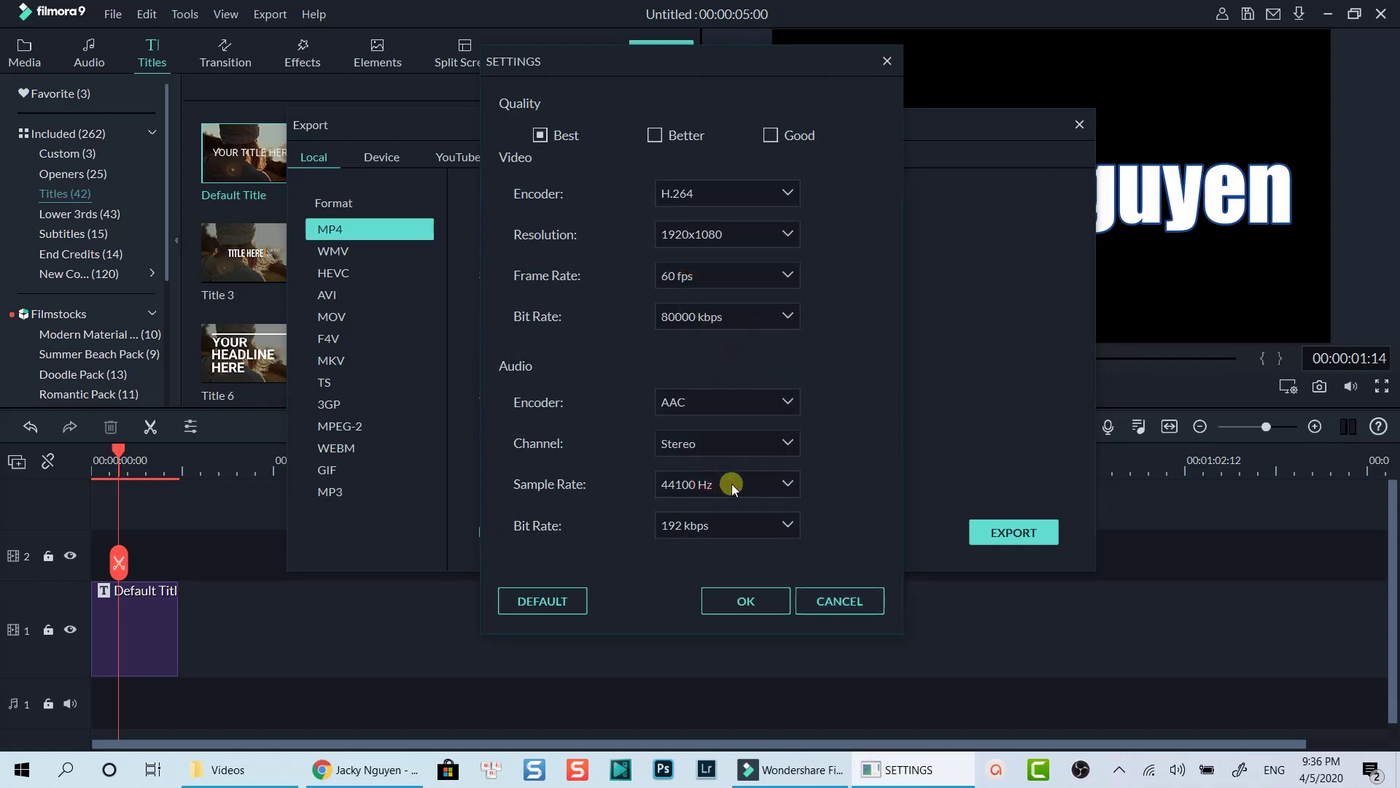
left_click(738, 603)
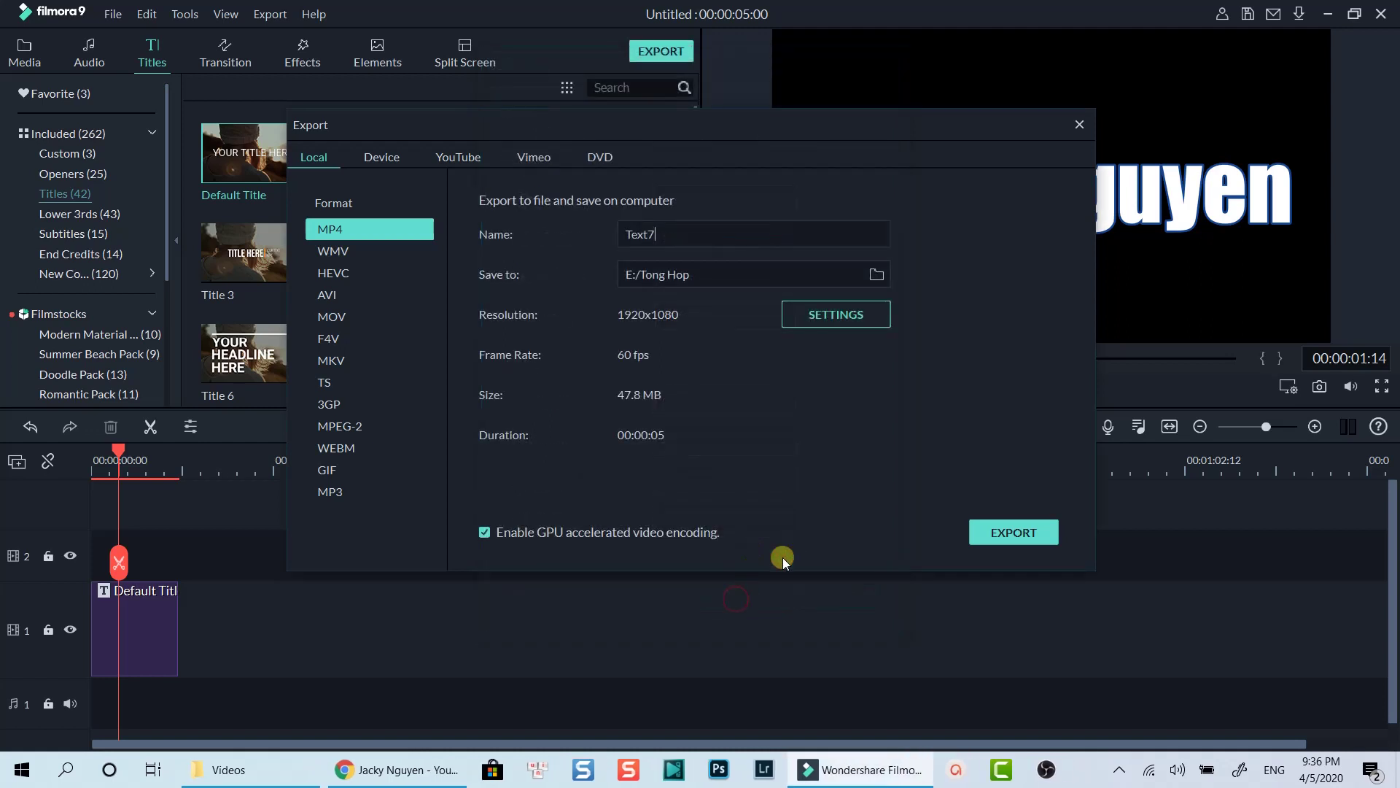
left_click(996, 533)
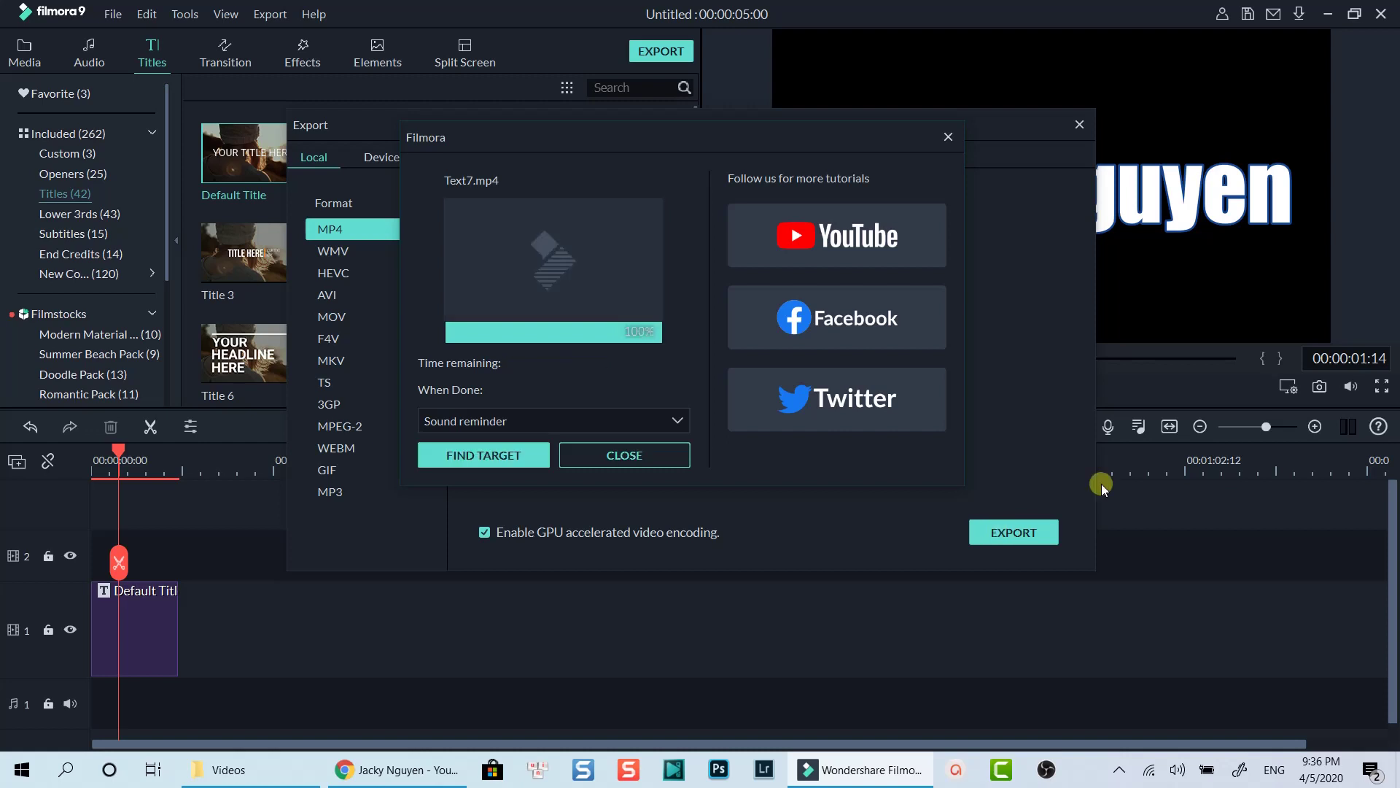
Close the export window and drag Text7.mp4 from Tong Hop into Filmora's media library
left_click(506, 459)
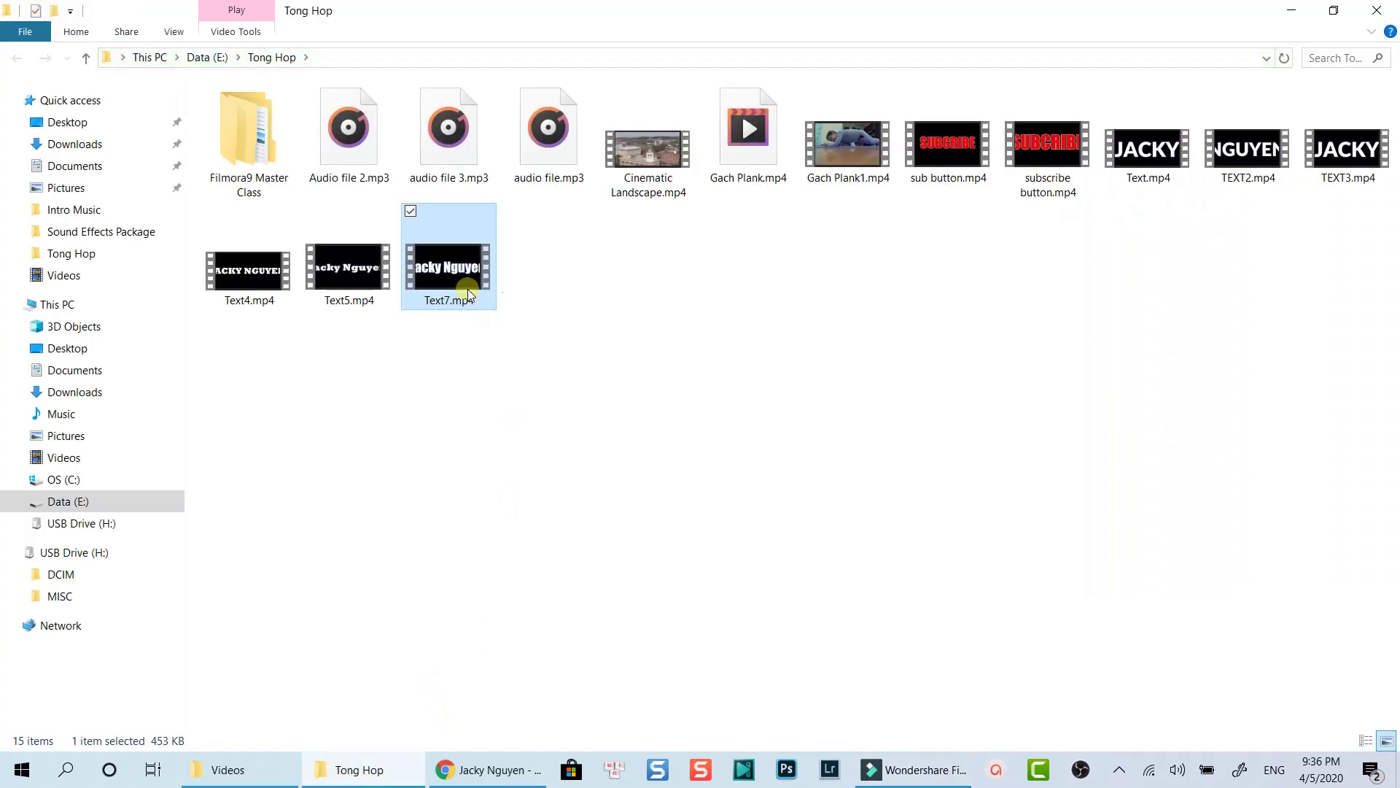
left_click(924, 772)
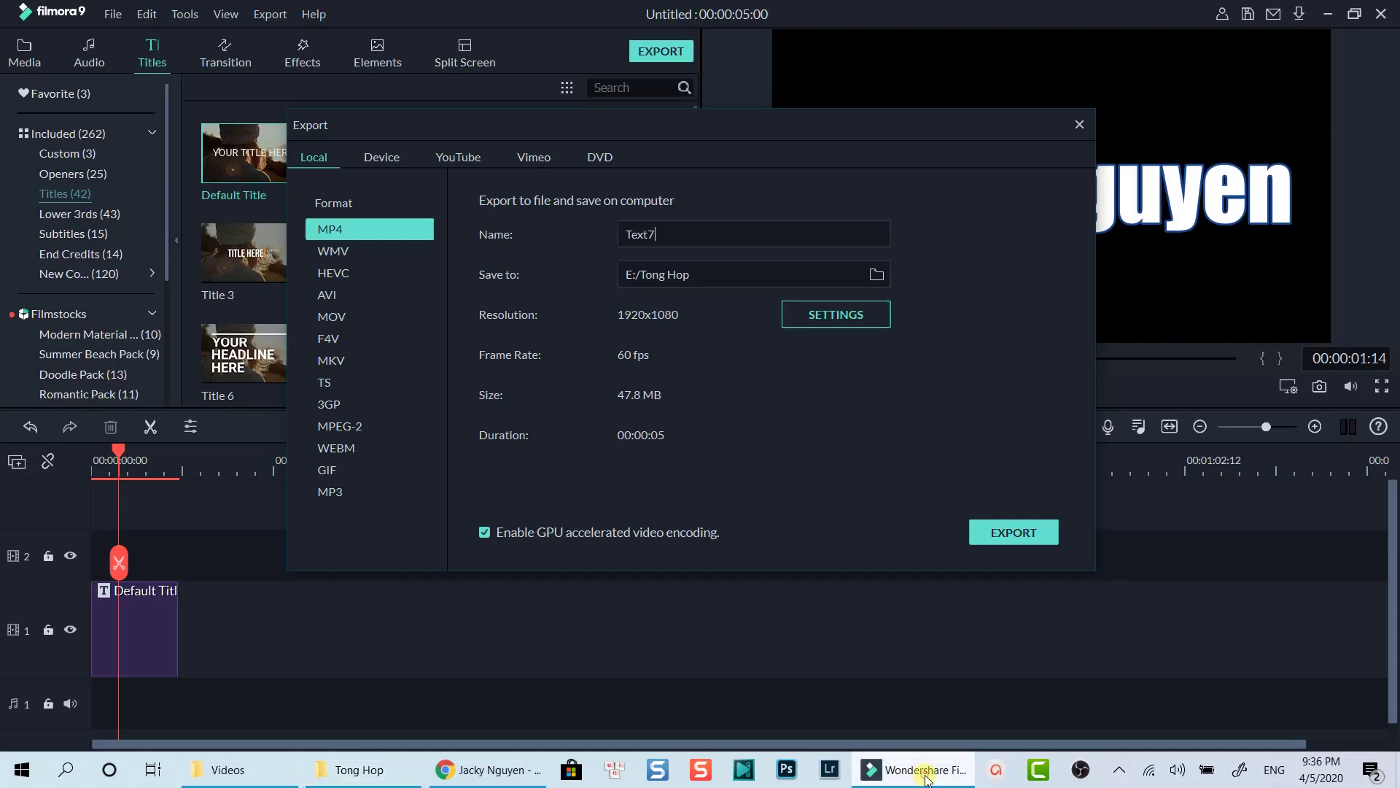
left_click(1080, 125)
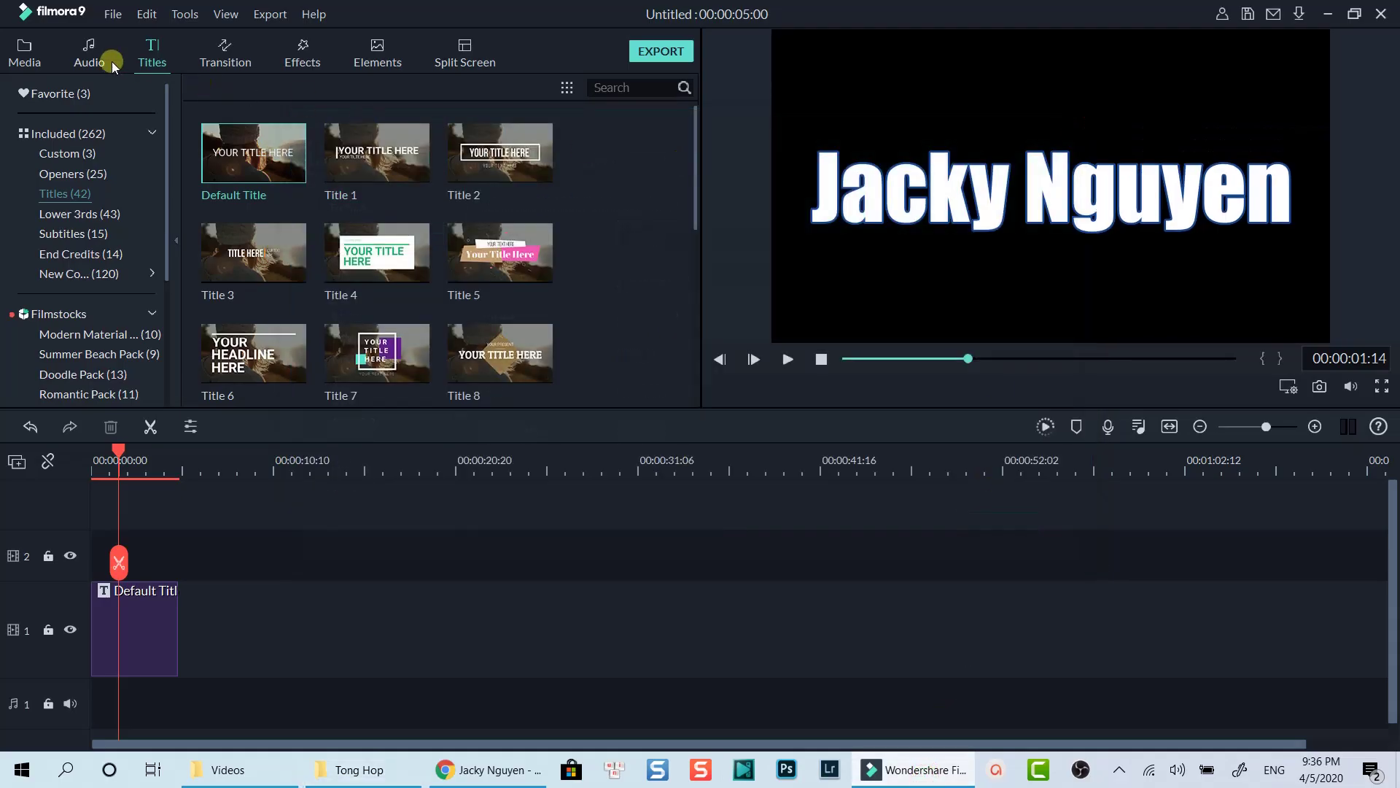
left_click(35, 62)
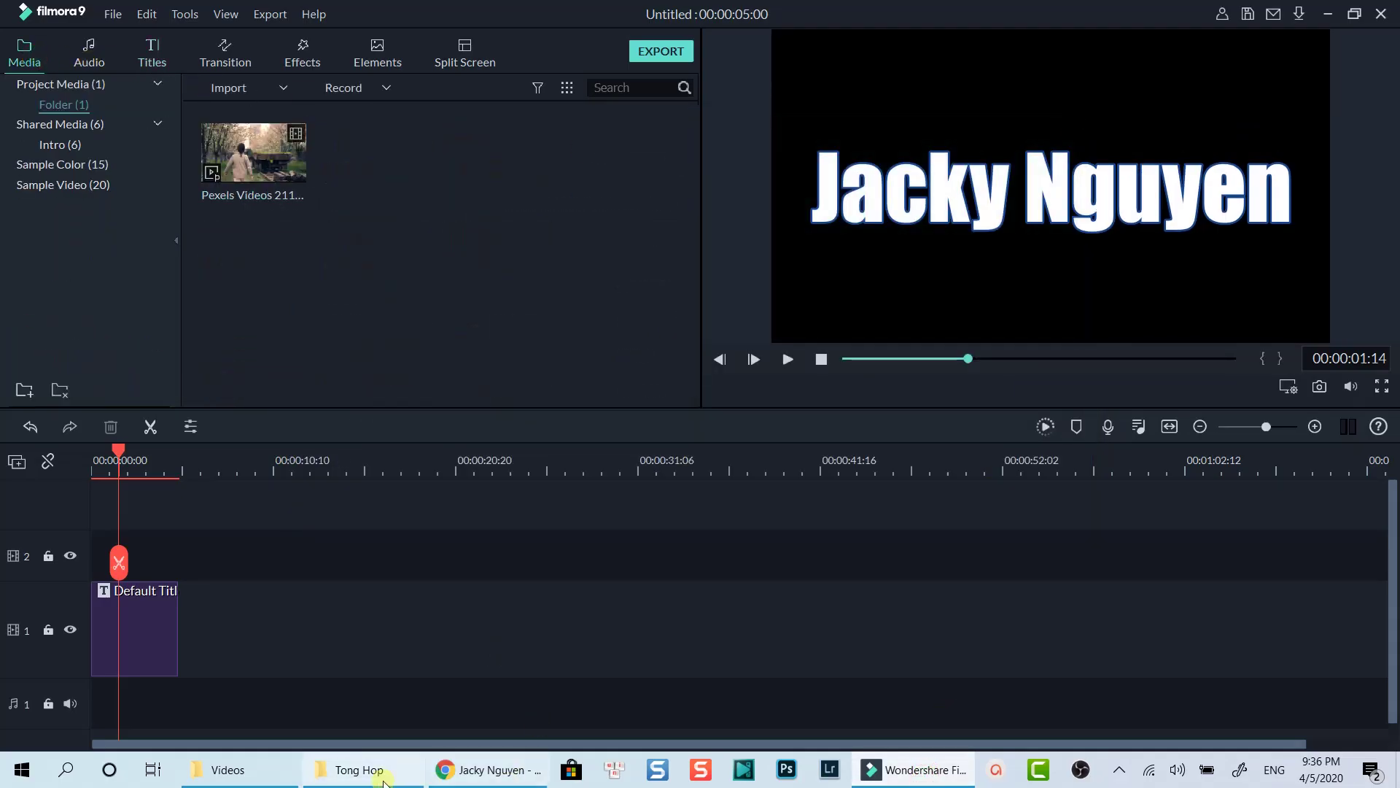
left_click(372, 774)
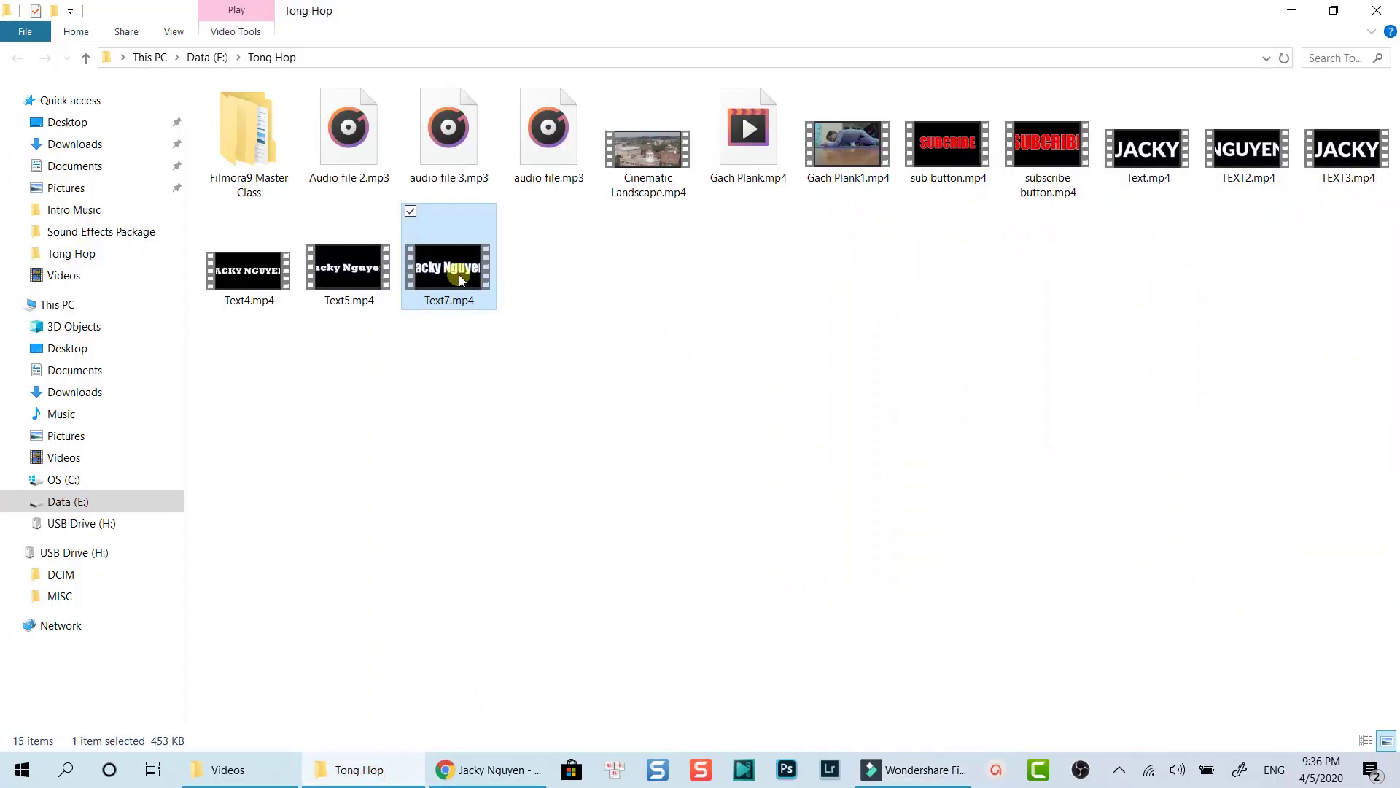
left_click_drag(461, 280, 527, 222)
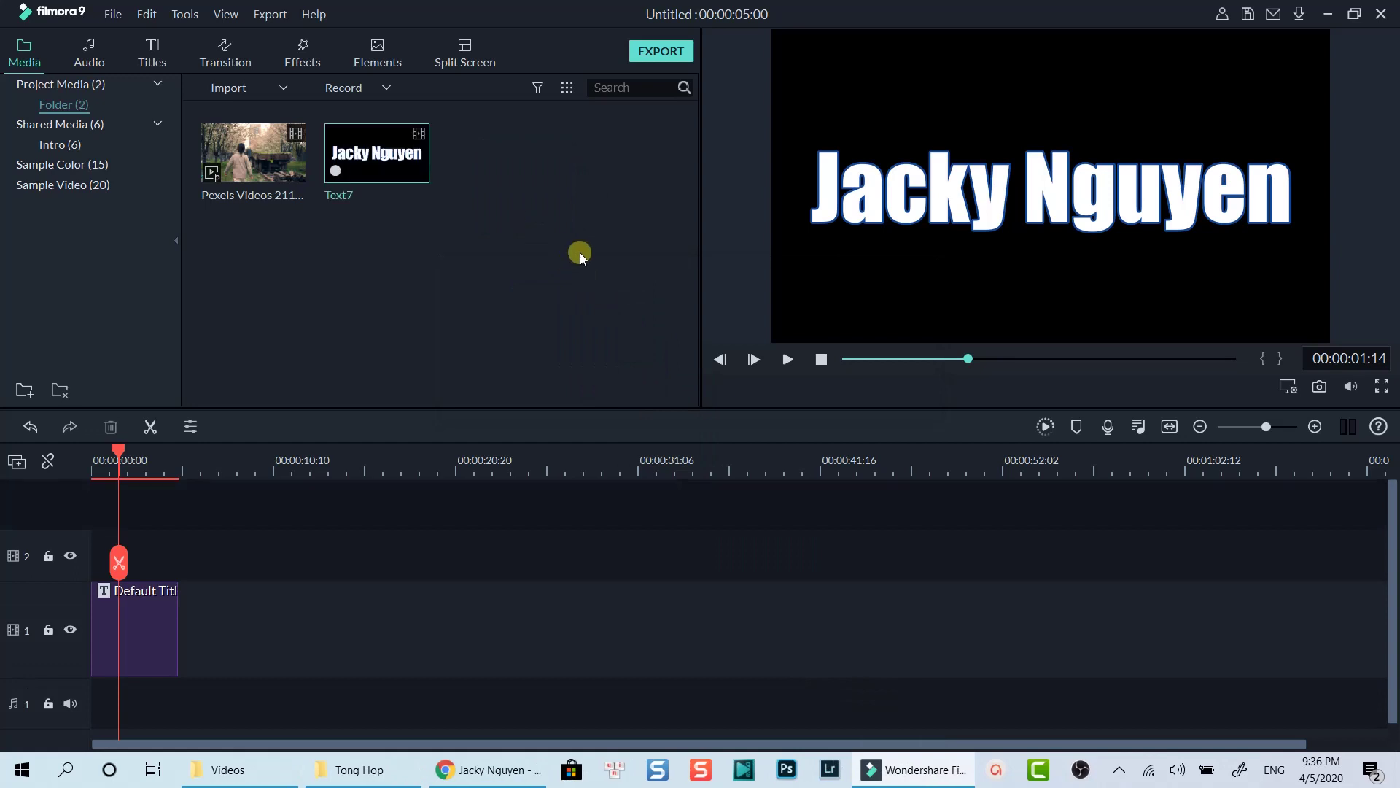
Delete the Default Title clip and place the Pexels video on track 1
left_click(154, 594)
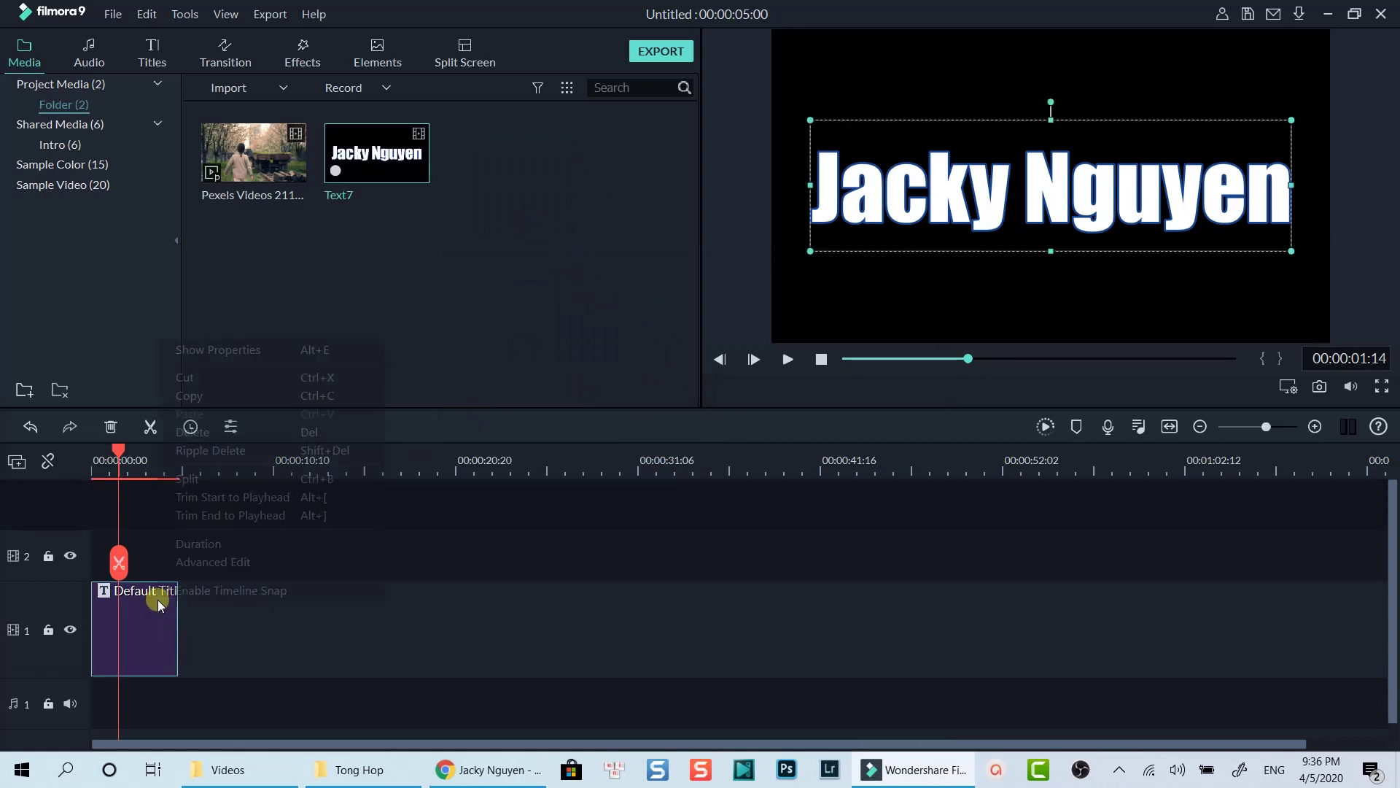
right_click(156, 600)
left_click(230, 430)
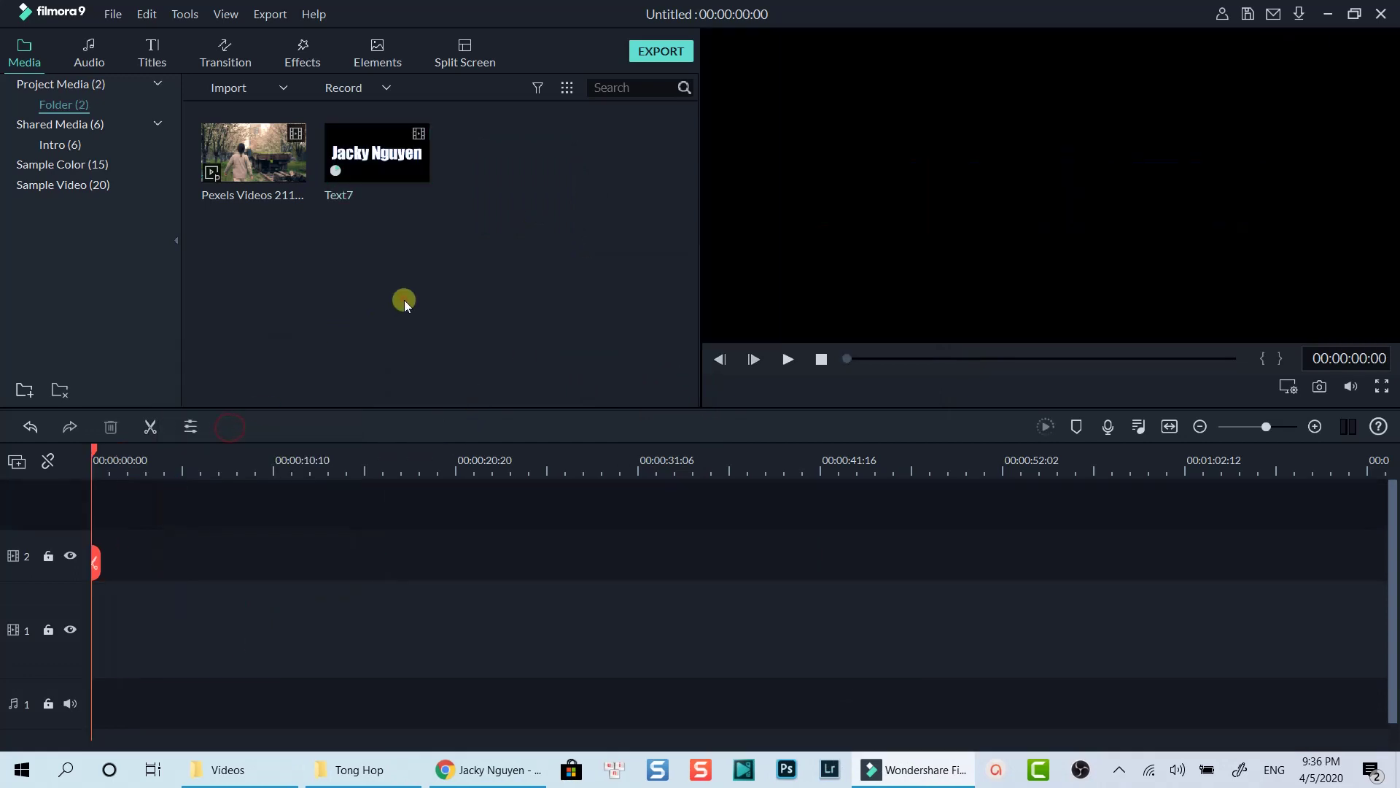
left_click_drag(299, 155, 90, 621)
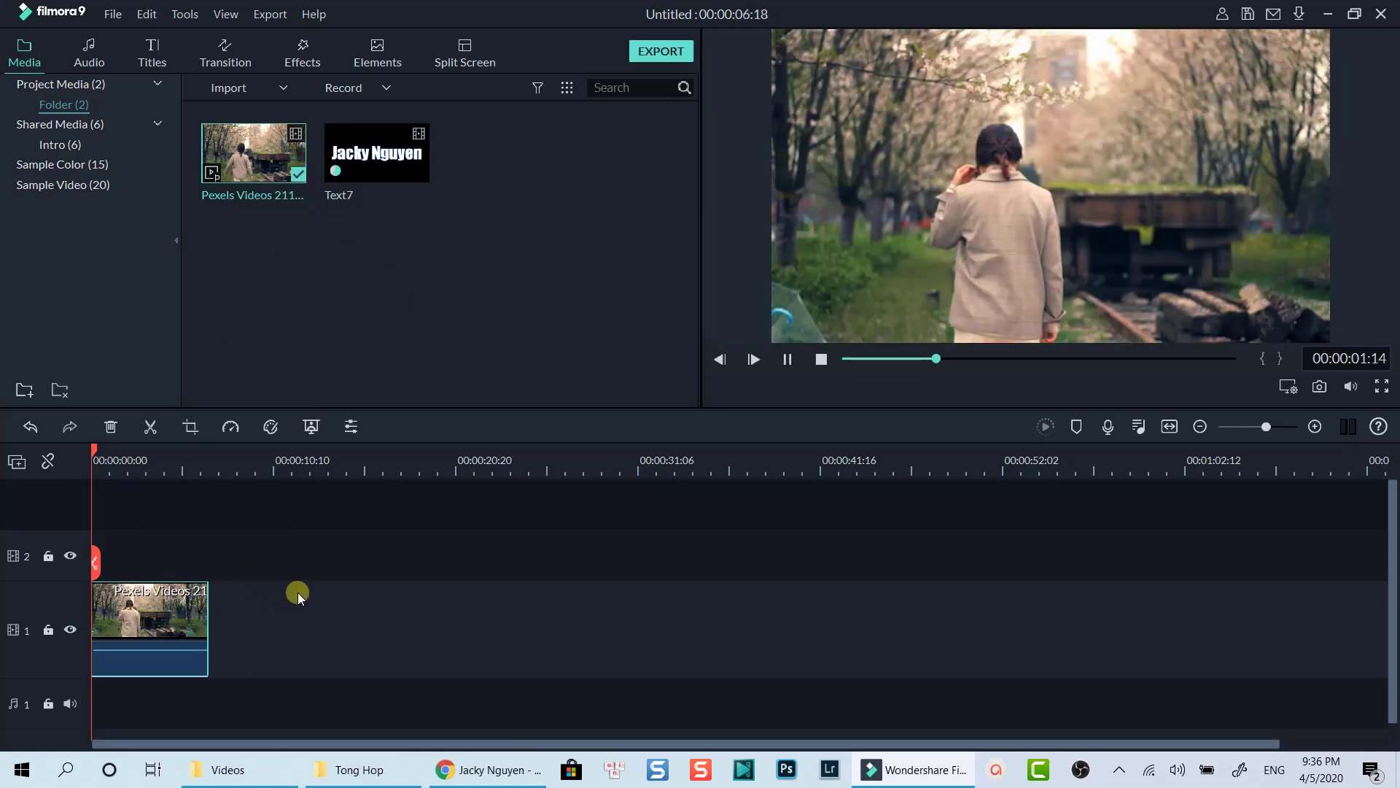
key("space")
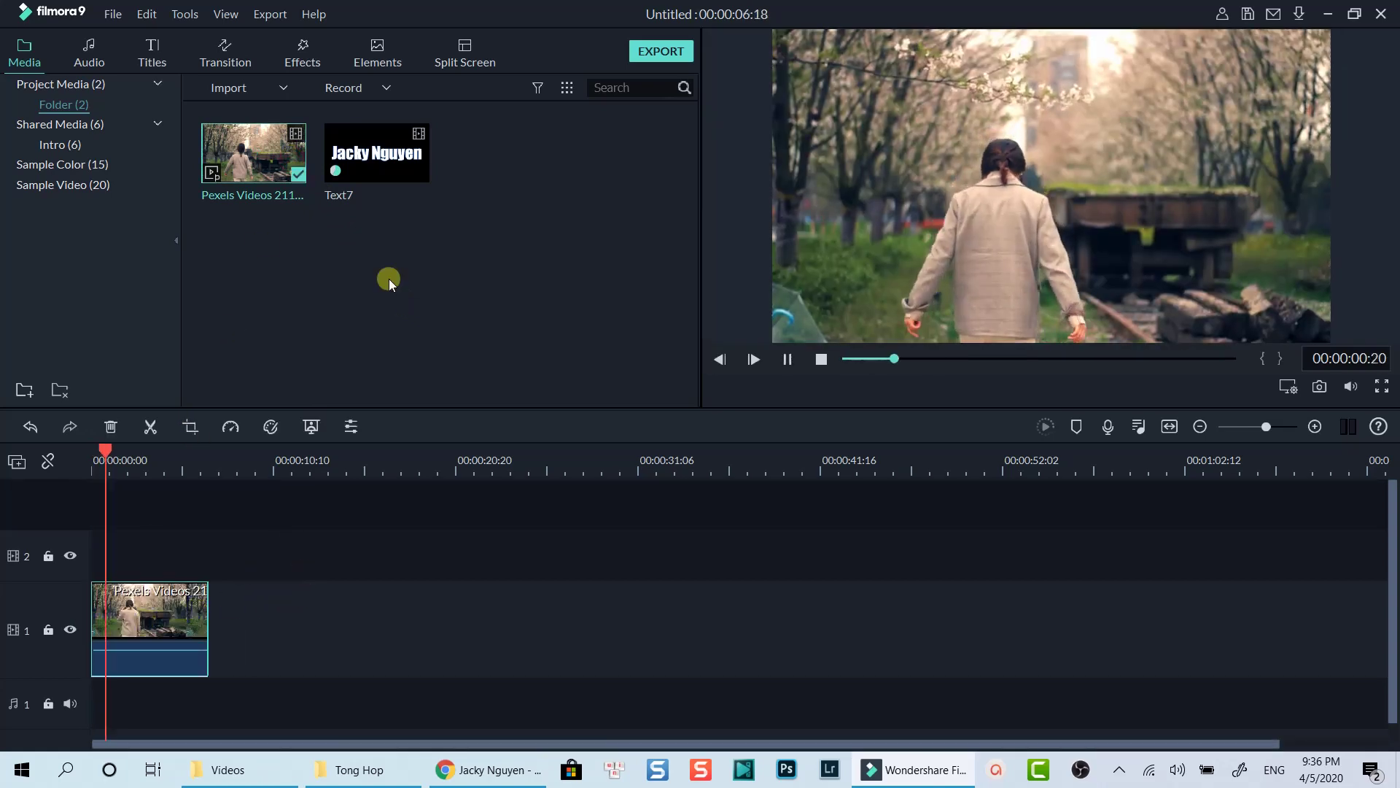
Place Text7 on video track 2 and play both layers from the start
left_click_drag(397, 177, 85, 569)
left_click(107, 460)
left_click_drag(108, 459, 75, 465)
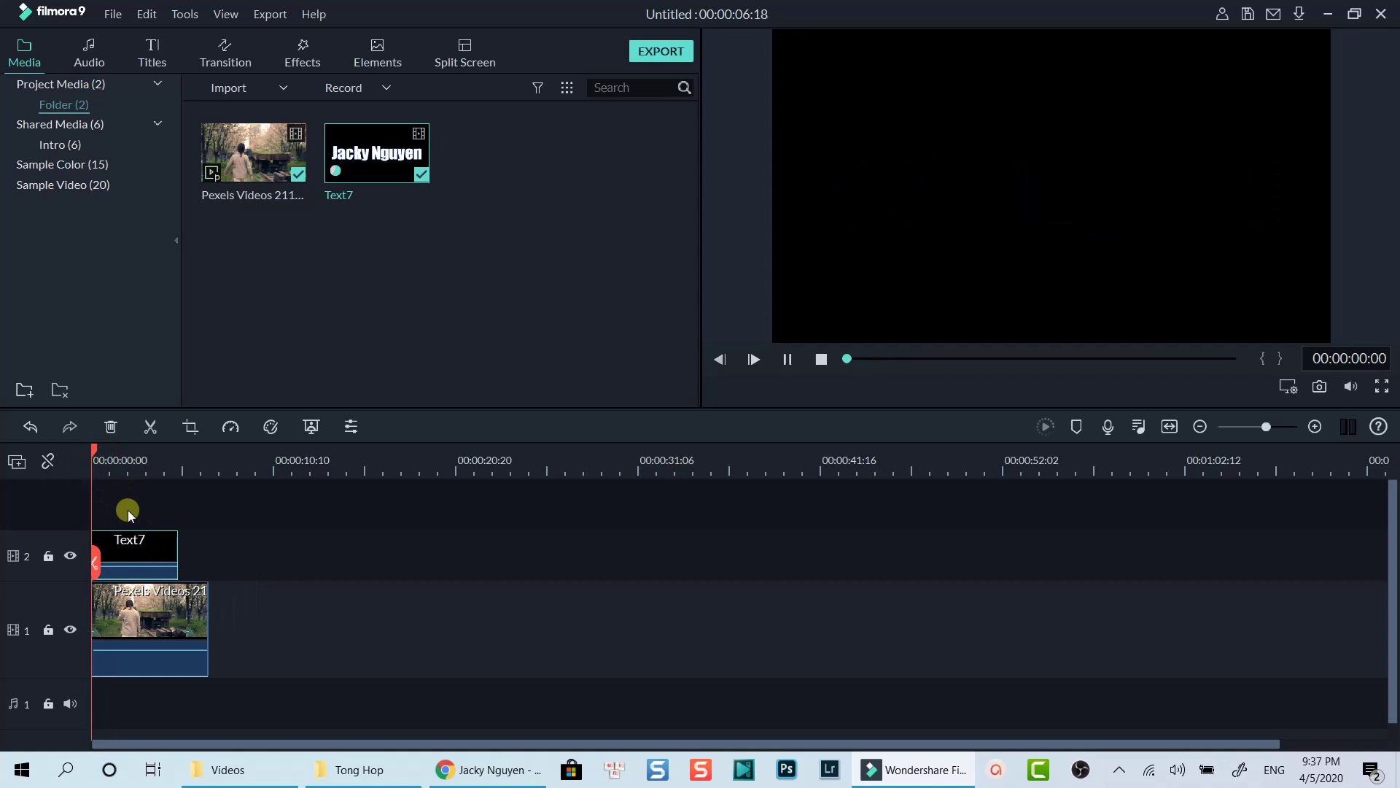
key("space")
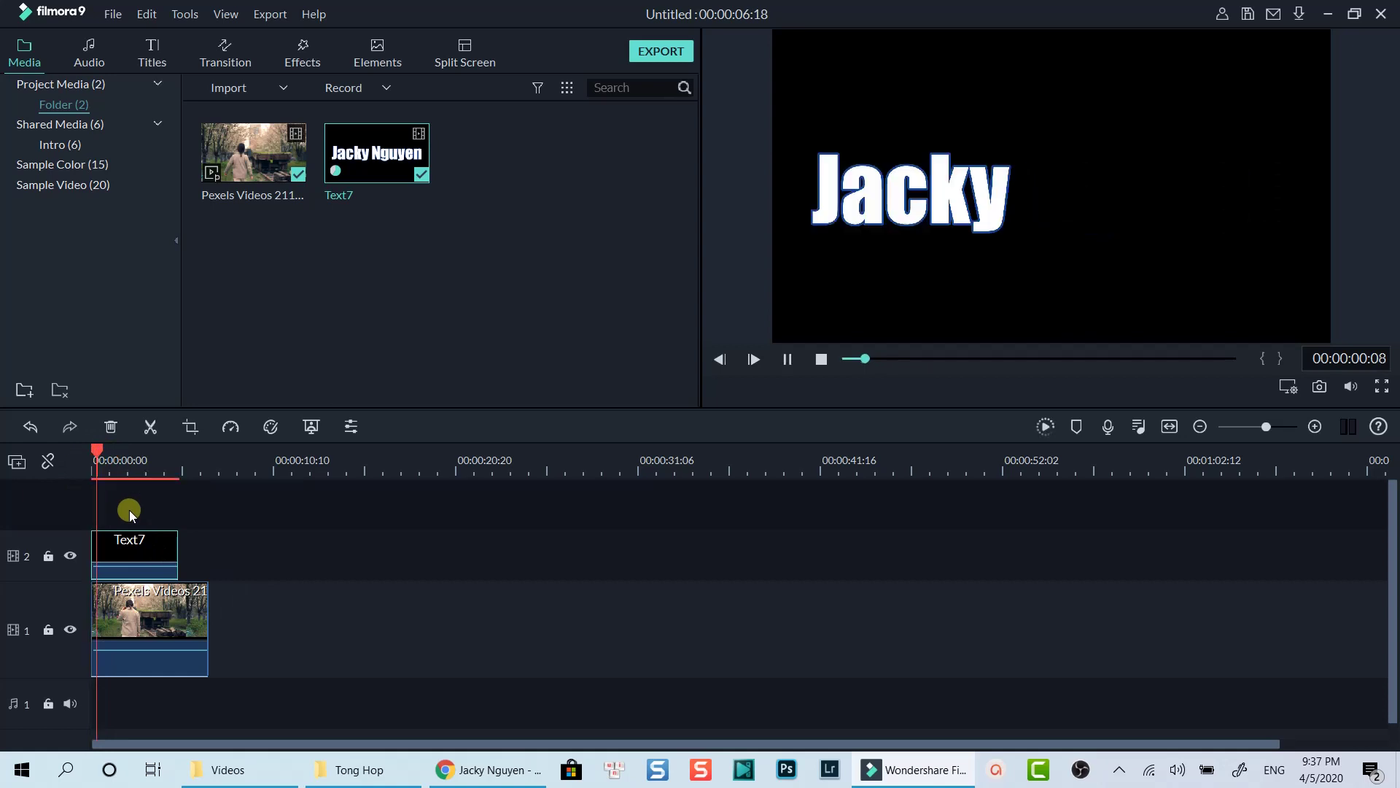
left_click(154, 562)
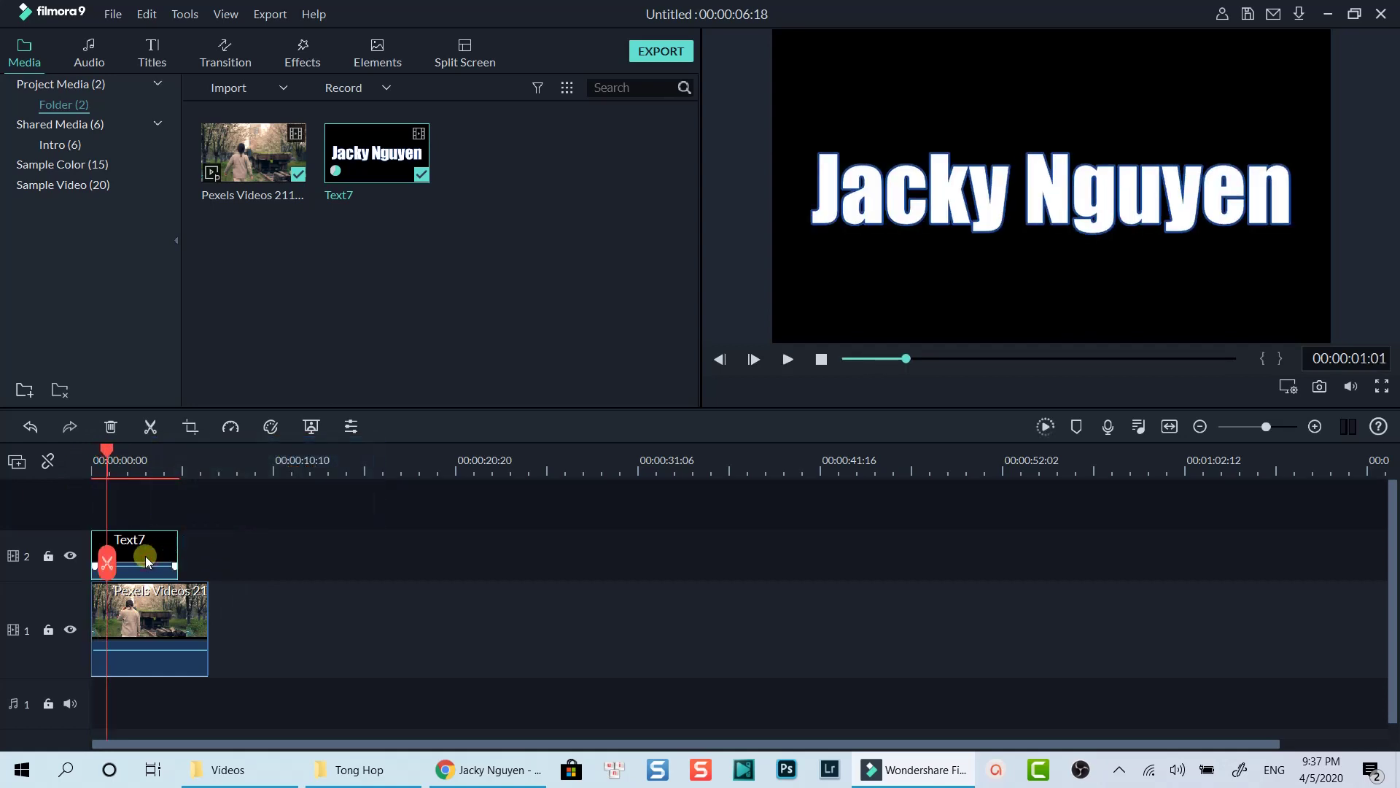
Set the Text7 clip's Compositing blending mode to Multiply
double_click(146, 560)
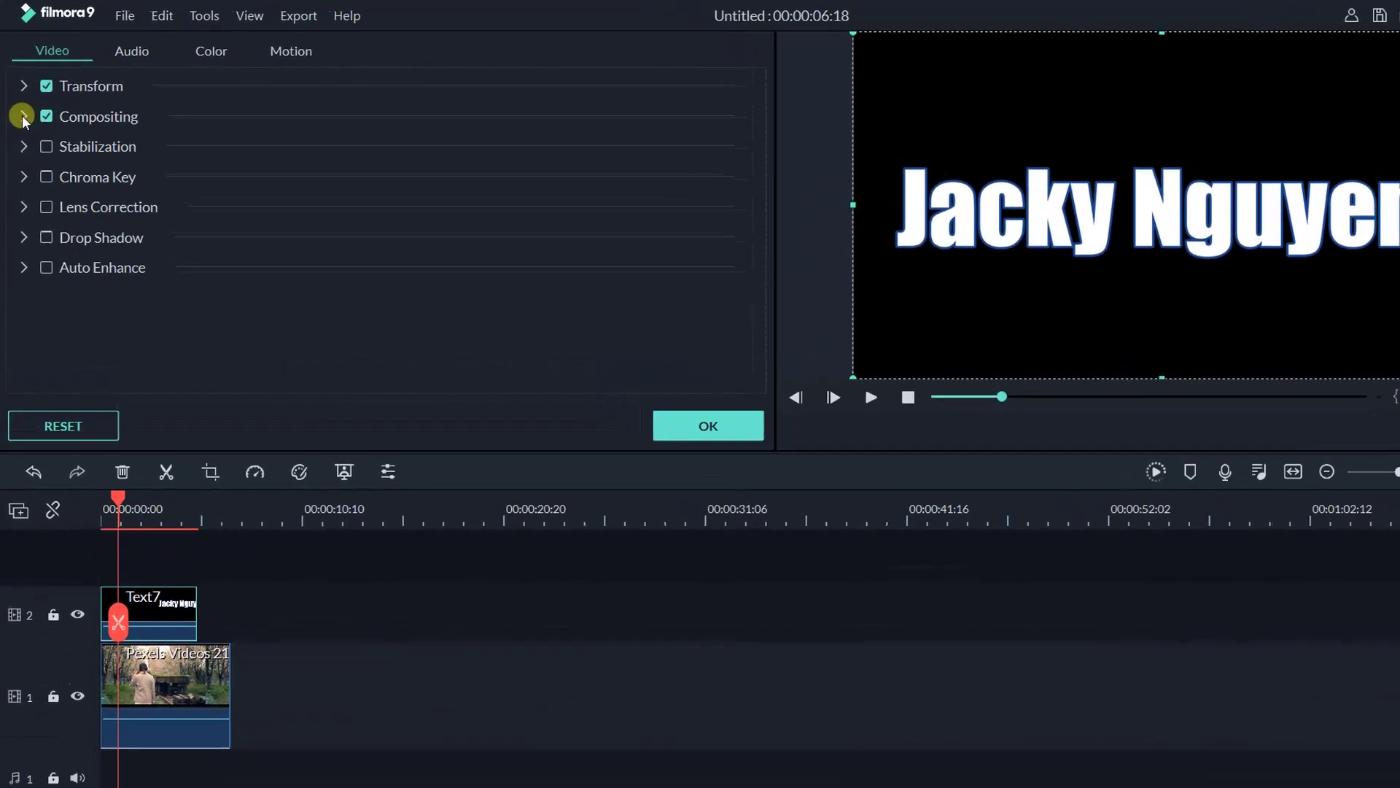
left_click(21, 105)
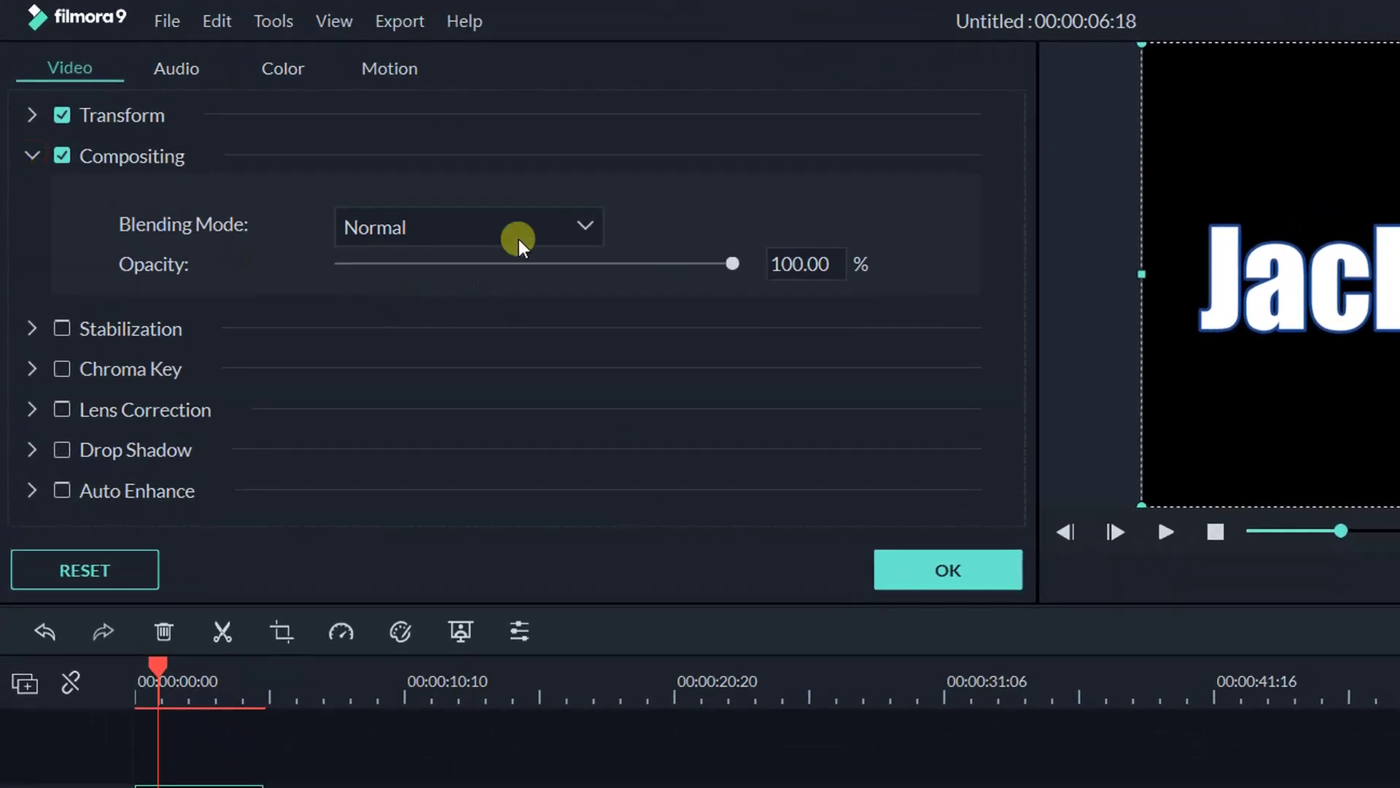
left_click(519, 239)
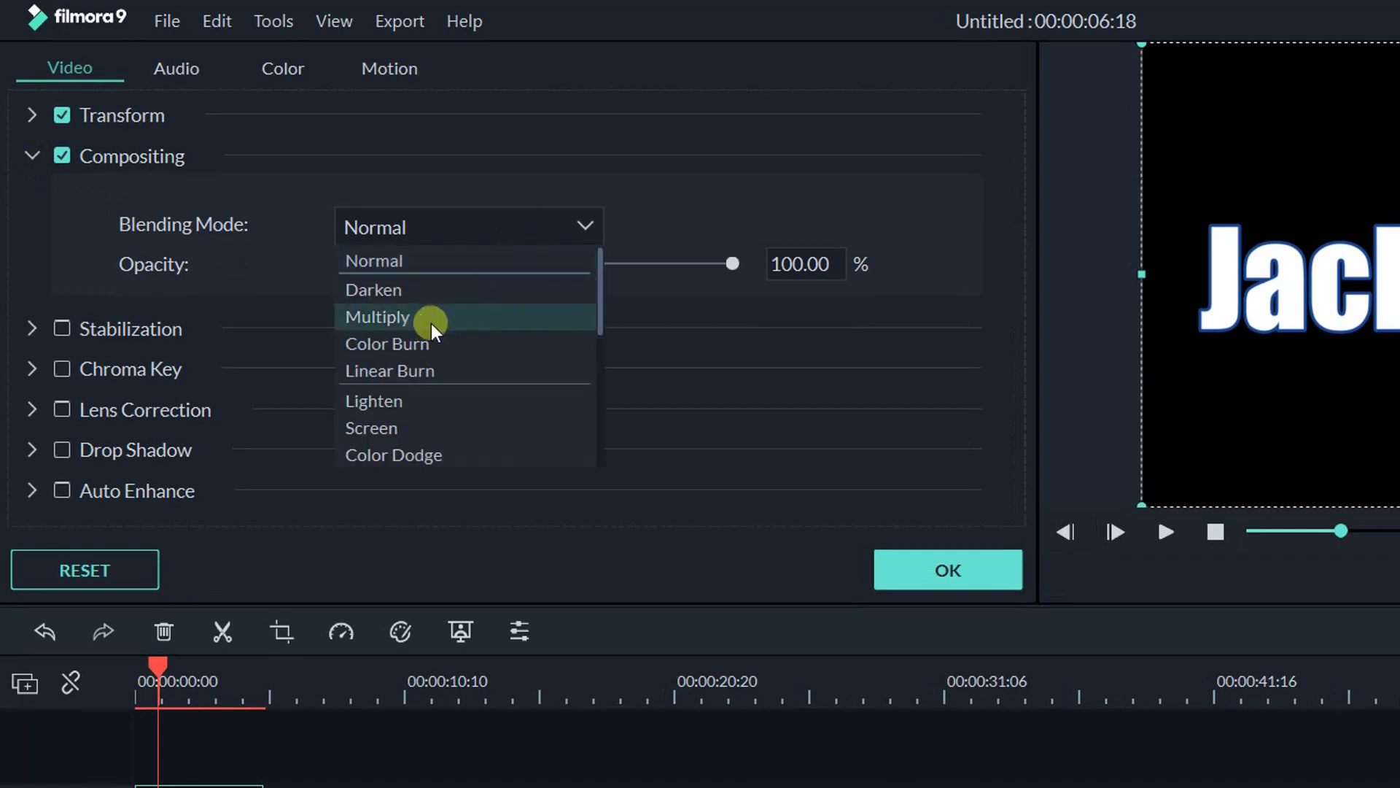
left_click(411, 318)
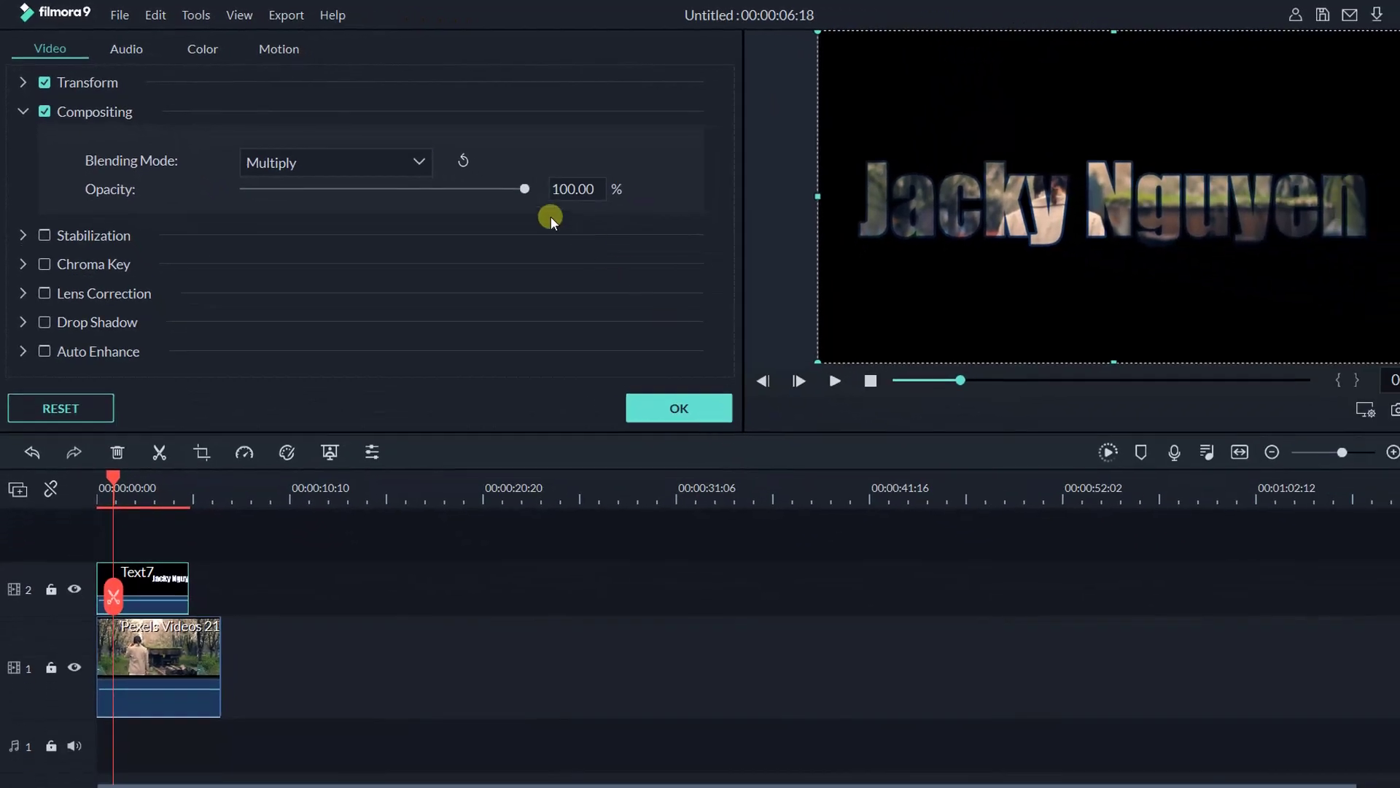
Adjust Text7's opacity and set white balance temperature 22.35 and tint 0.58
mouse_move(525, 189)
left_mouse_down()
mouse_move(445, 194)
mouse_move(544, 209)
left_mouse_up()
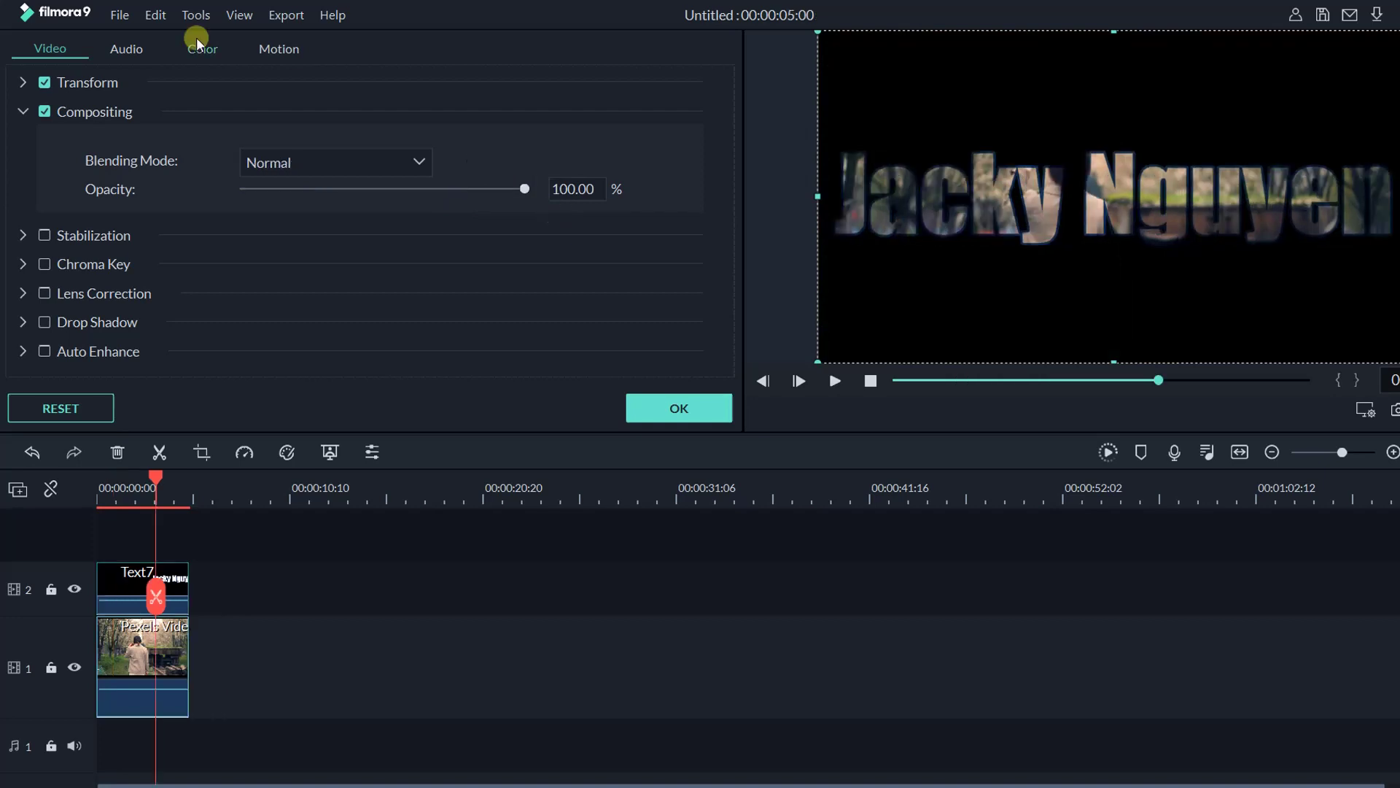
left_click(198, 43)
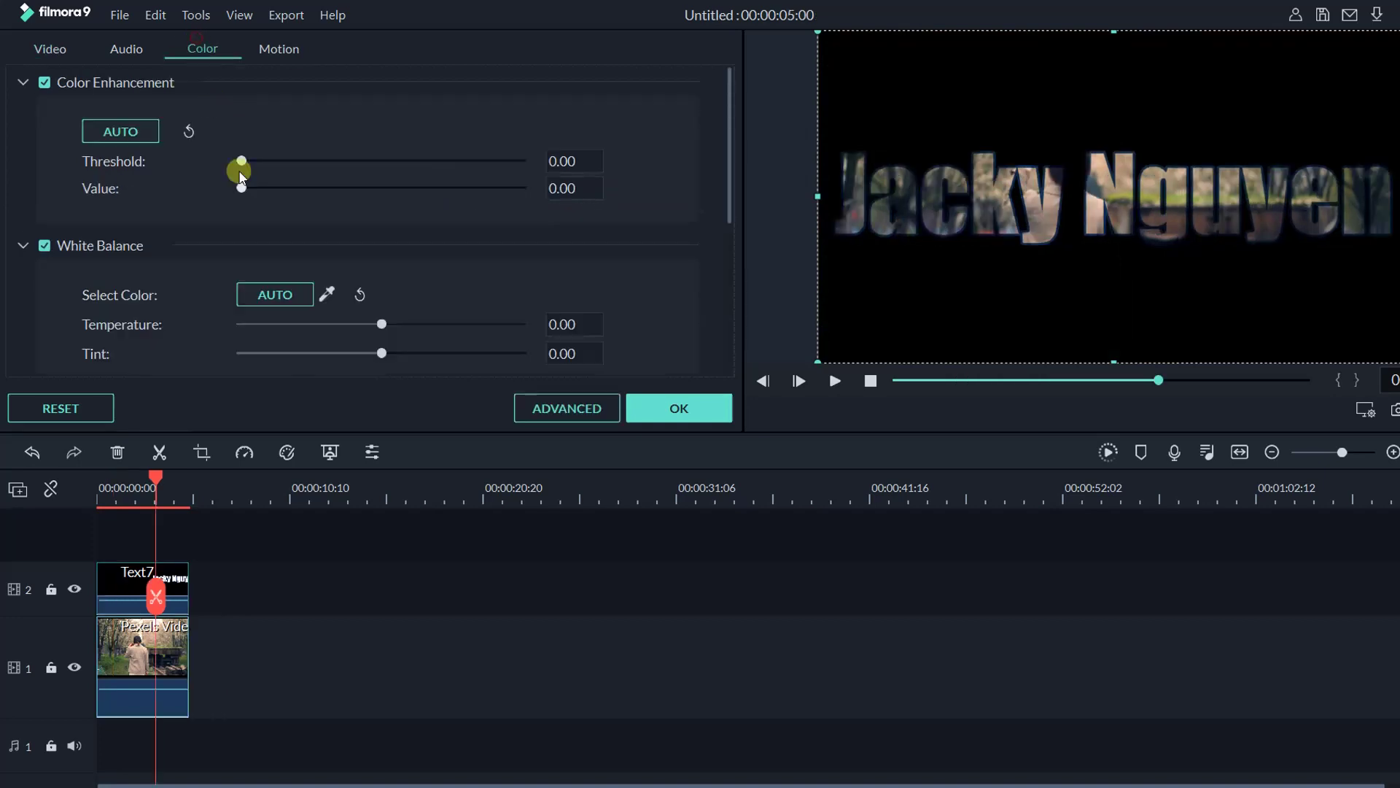
left_click_drag(374, 326, 466, 337)
mouse_move(381, 357)
left_mouse_down()
mouse_move(305, 357)
mouse_move(406, 360)
left_mouse_up()
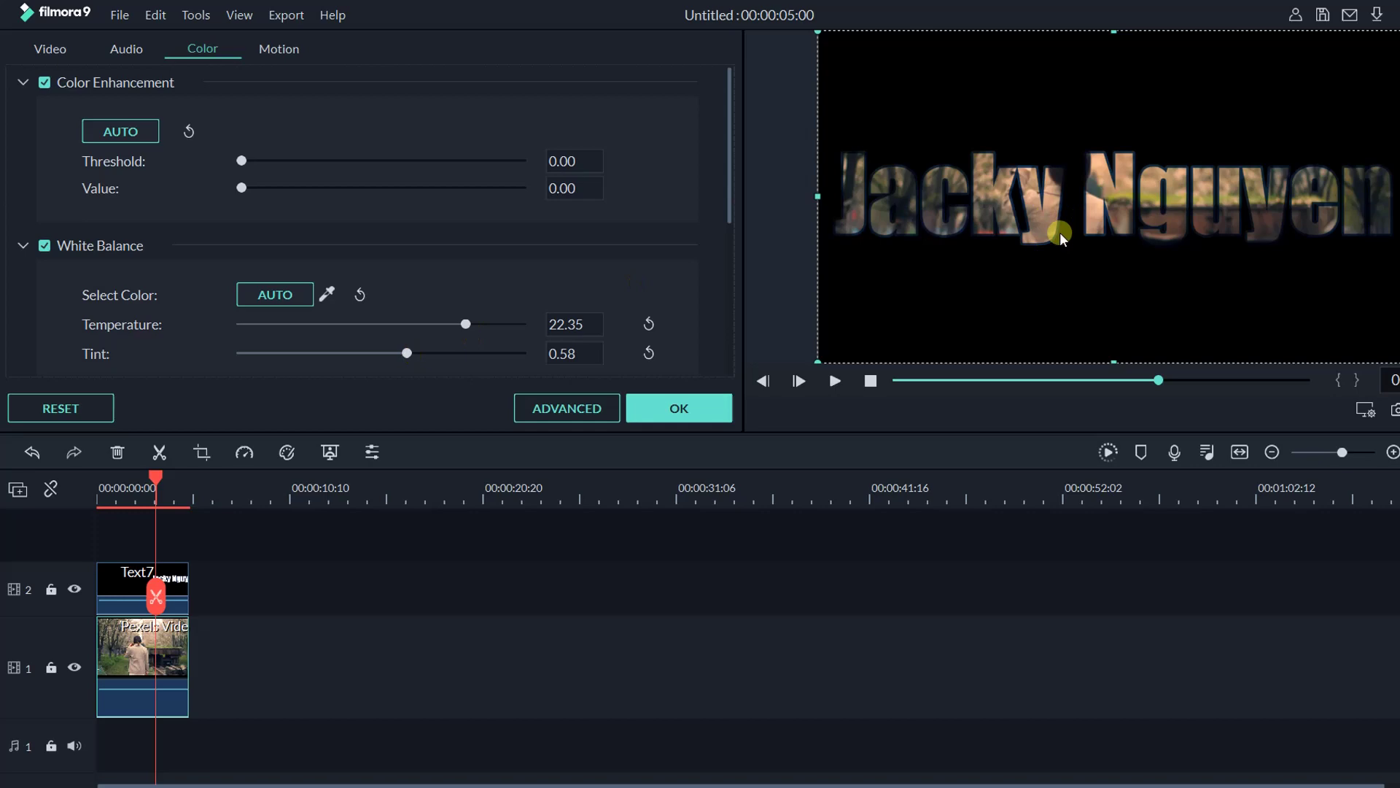
left_click(700, 407)
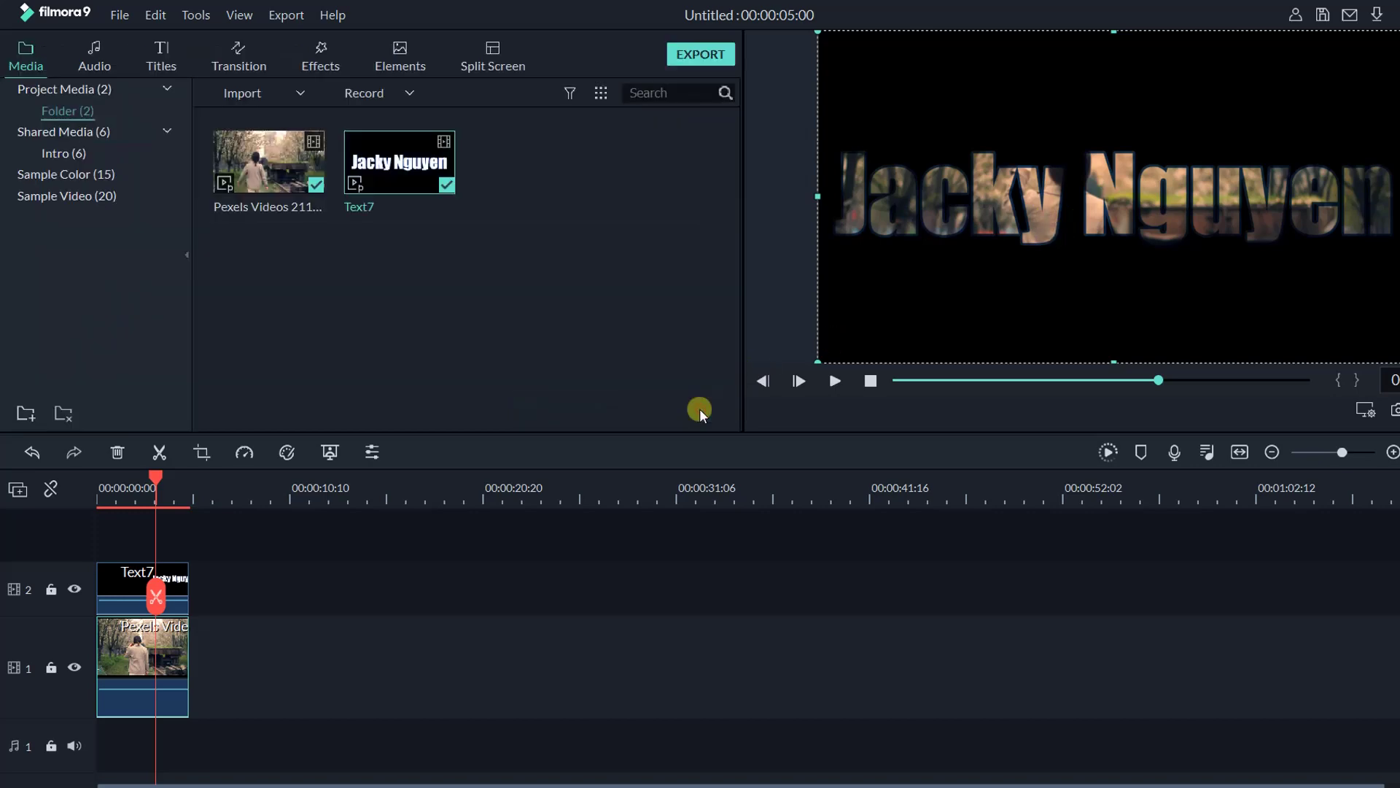